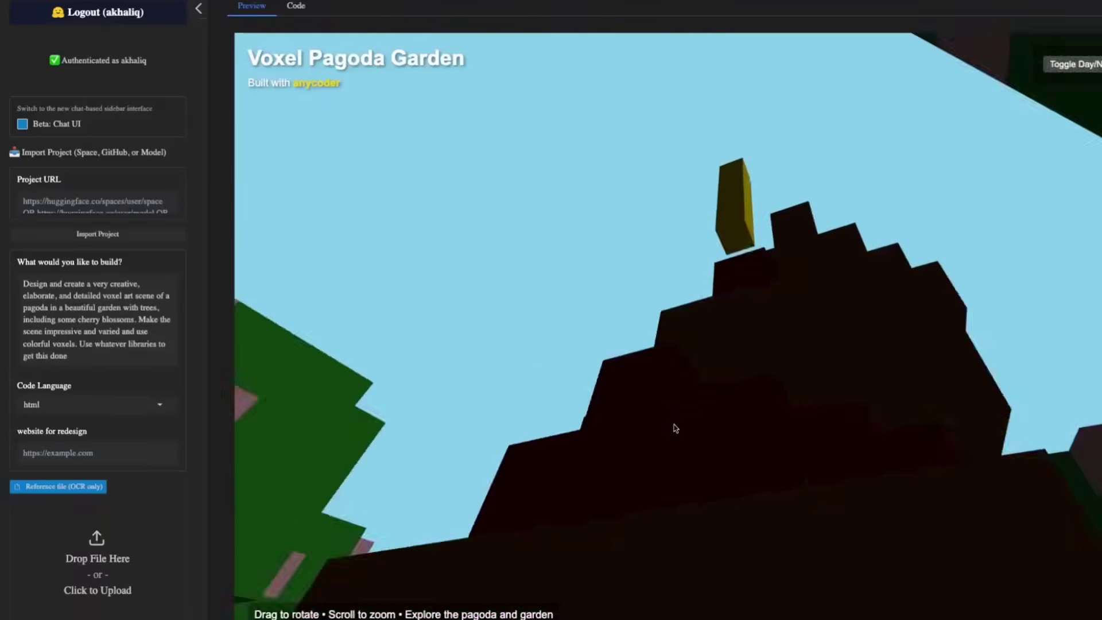
Load Example 1, 'Hi, what can you help me with?', into the DeepSeek-V3.1-Terminus chat widget
{"action": "scroll", "coordinate": [670, 429], "scroll_direction": "down", "scroll_amount": 10}
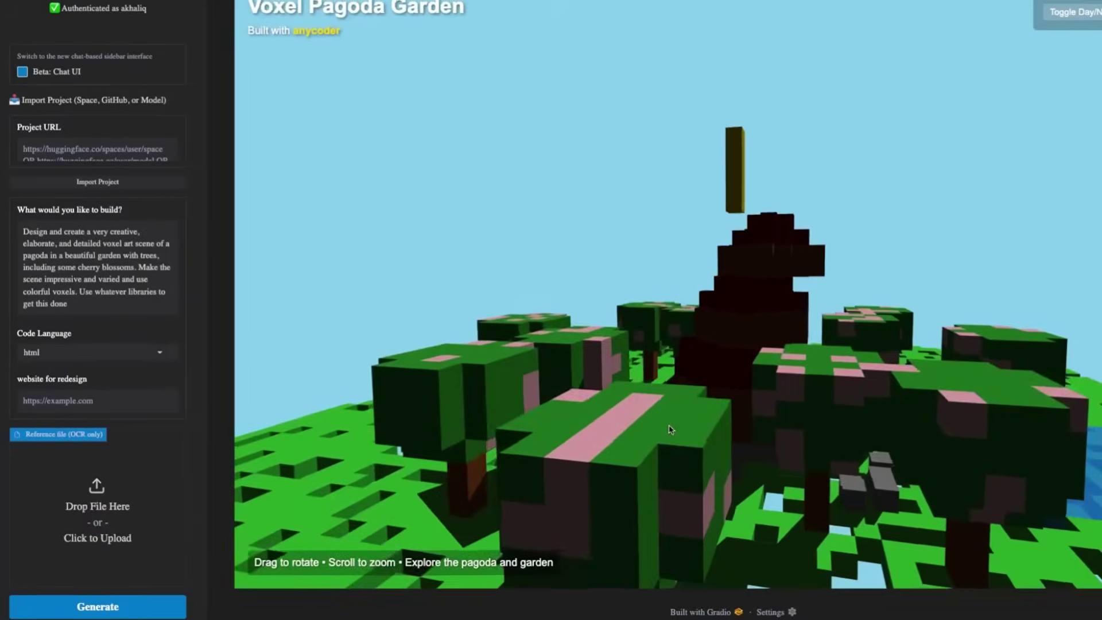
{"action": "scroll", "coordinate": [685, 426], "scroll_direction": "up", "scroll_amount": 10}
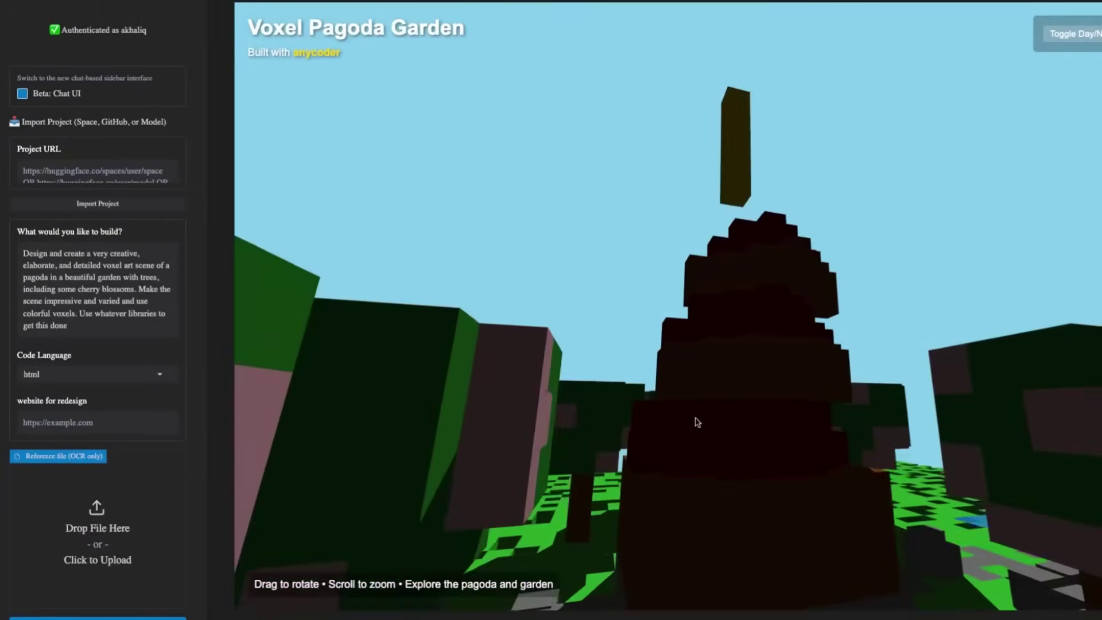
{"action": "scroll", "coordinate": [694, 422], "scroll_direction": "down", "scroll_amount": 10}
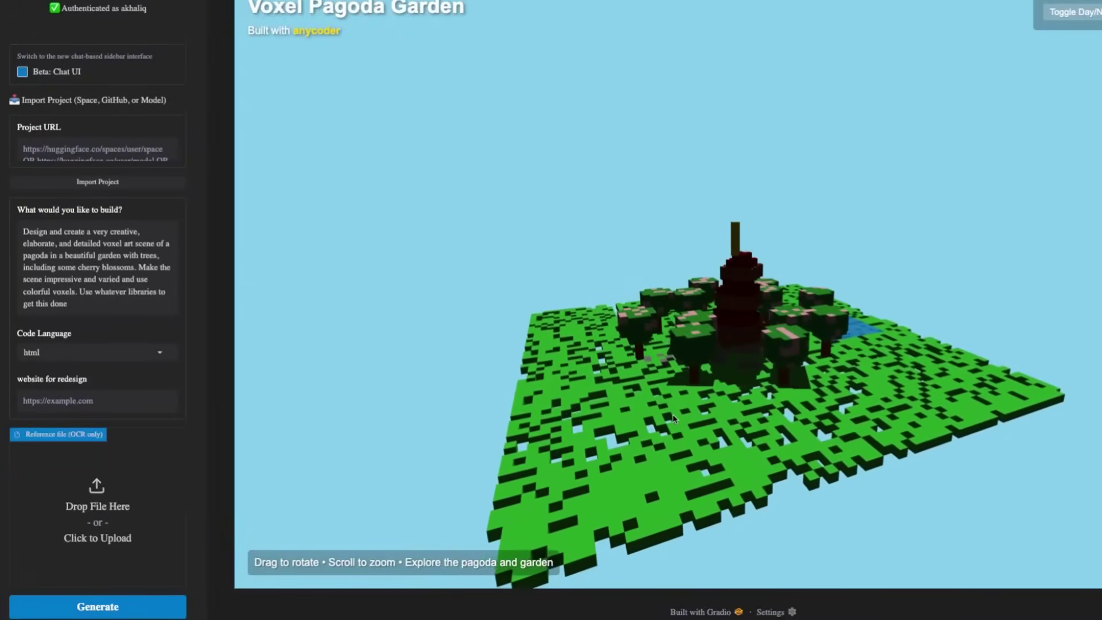
{"action": "scroll", "coordinate": [548, 431], "scroll_direction": "up", "scroll_amount": 1}
{"action": "scroll", "coordinate": [548, 430], "scroll_direction": "up", "scroll_amount": 5}
{"action": "scroll", "coordinate": [548, 430], "scroll_direction": "down", "scroll_amount": 6}
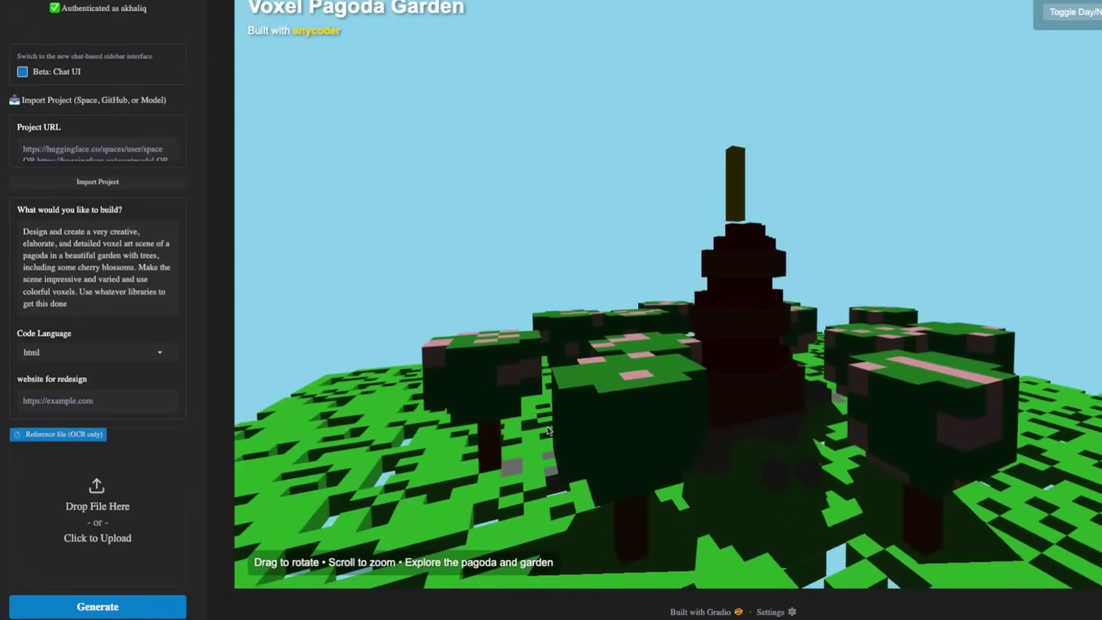
{"action": "scroll", "coordinate": [548, 430], "scroll_direction": "up", "scroll_amount": 2}
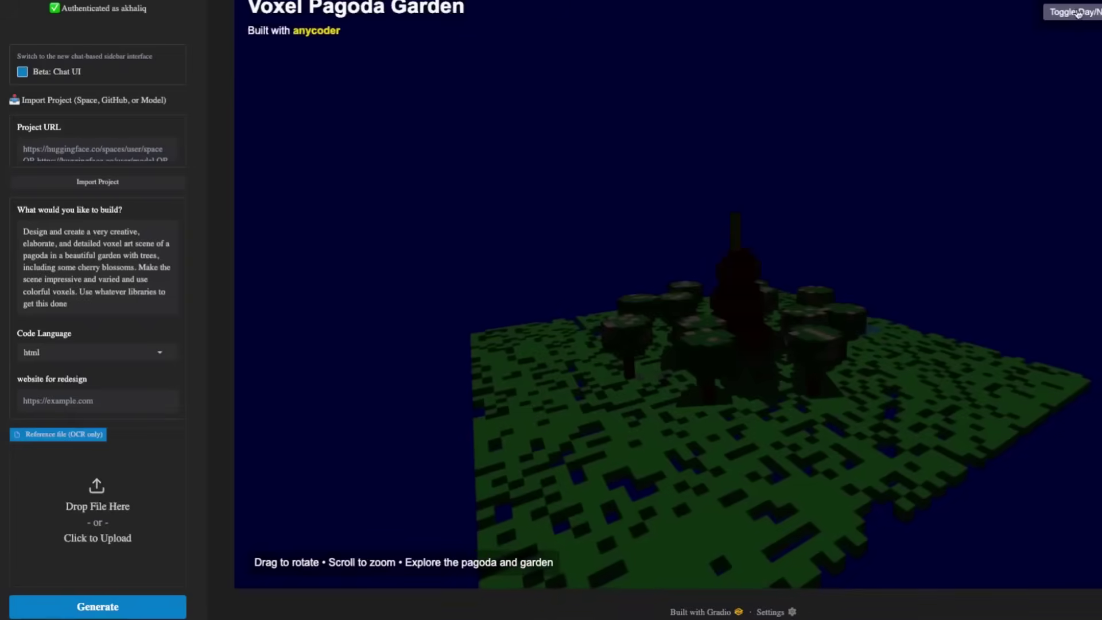
{"action": "scroll", "coordinate": [548, 430], "scroll_direction": "up", "scroll_amount": 5}
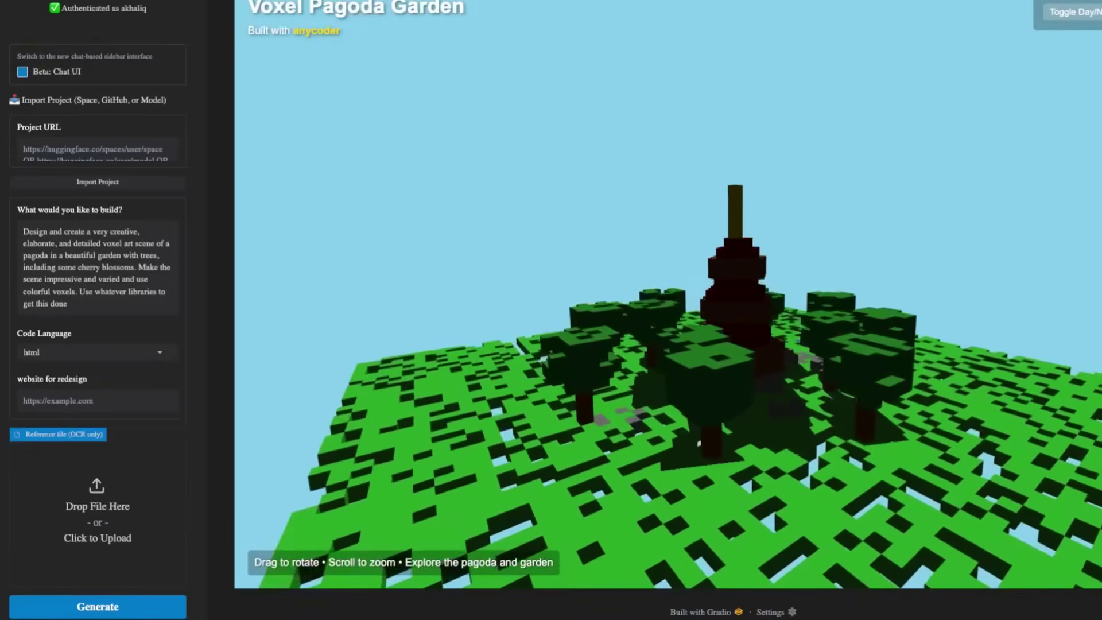
{"action": "scroll", "coordinate": [1018, 160], "scroll_direction": "down", "scroll_amount": 2}
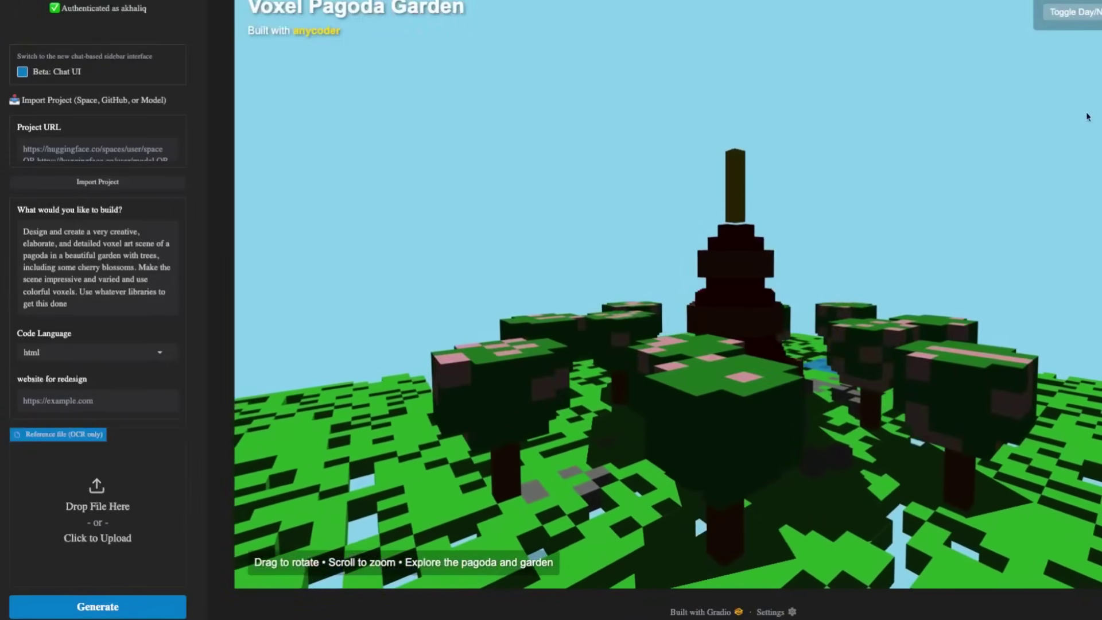
{"action": "scroll", "coordinate": [1018, 161], "scroll_direction": "down", "scroll_amount": 4}
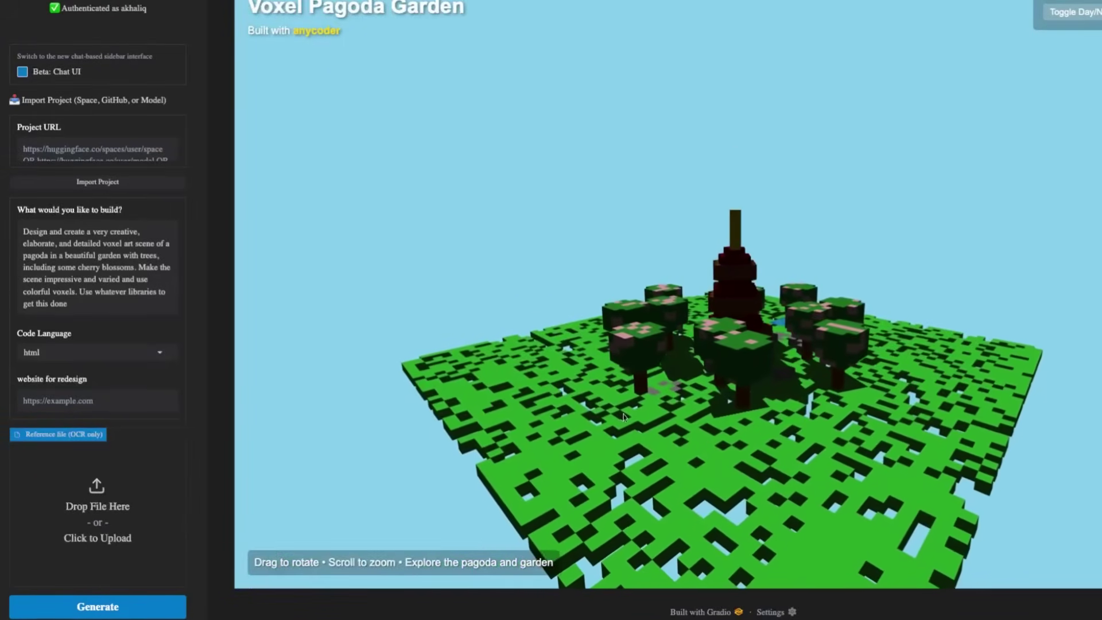
{"action": "scroll", "coordinate": [624, 416], "scroll_direction": "down", "scroll_amount": 5}
{"action": "scroll", "coordinate": [628, 417], "scroll_direction": "up", "scroll_amount": 3}
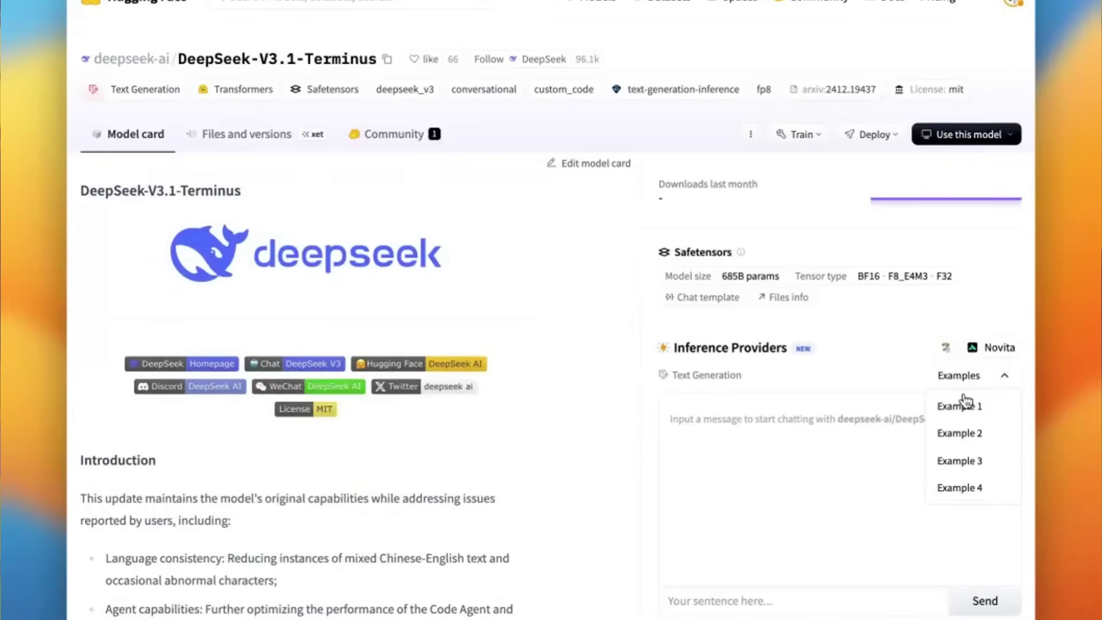
{"action": "left_click", "coordinate": [967, 404]}
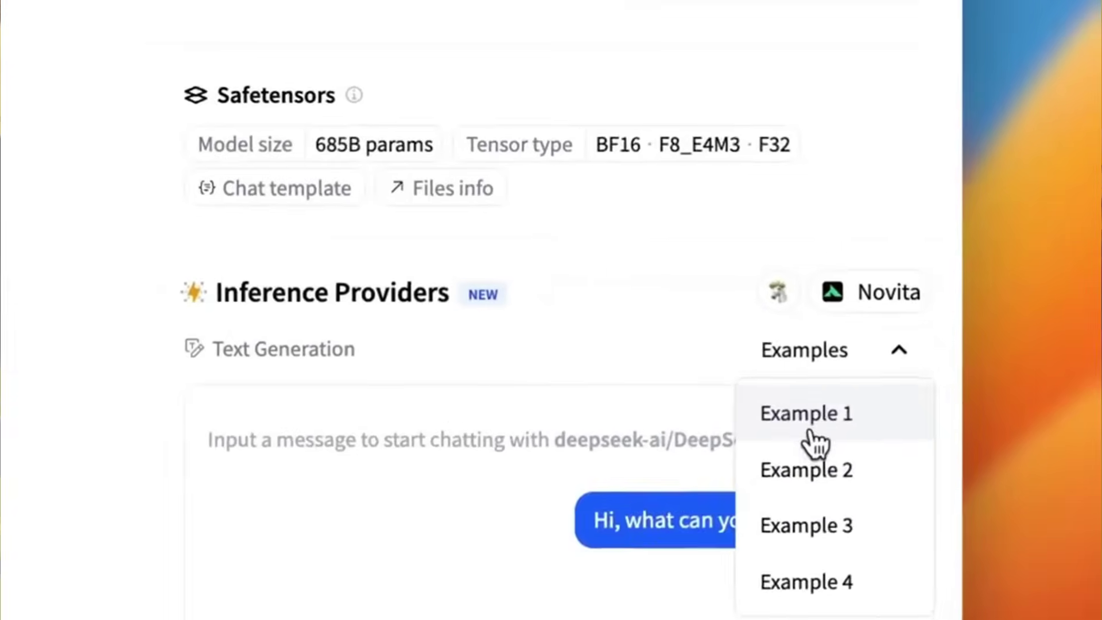
{"action": "left_click", "coordinate": [813, 438]}
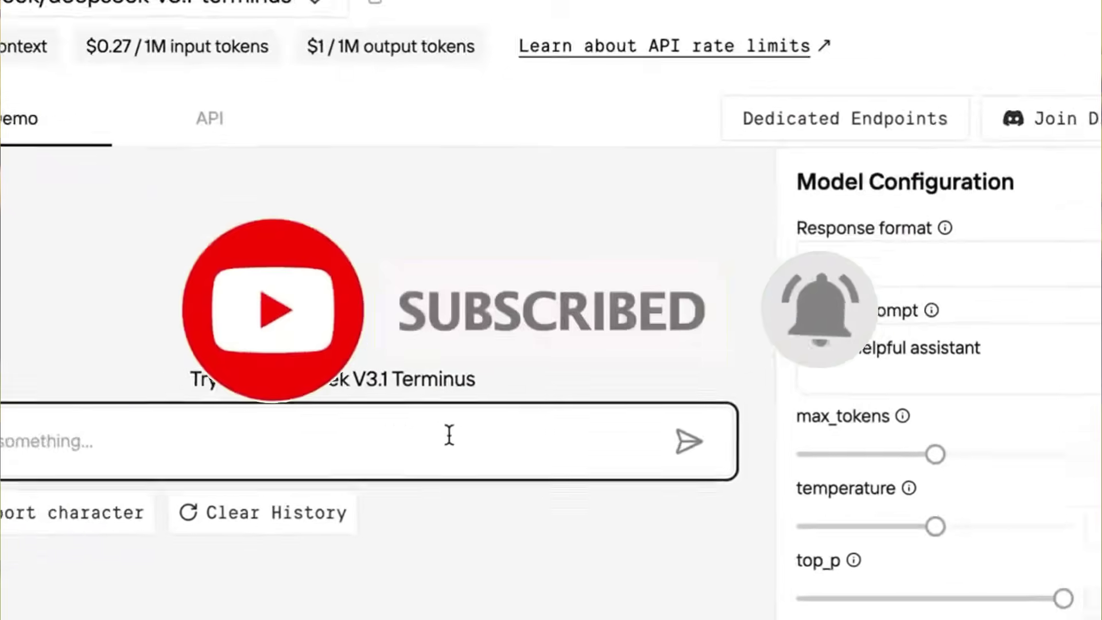
Ask Terminus 'what can you do?' and highlight the reply's 98.15 TPS speed statistics
{"action": "type", "text": "what ca"}
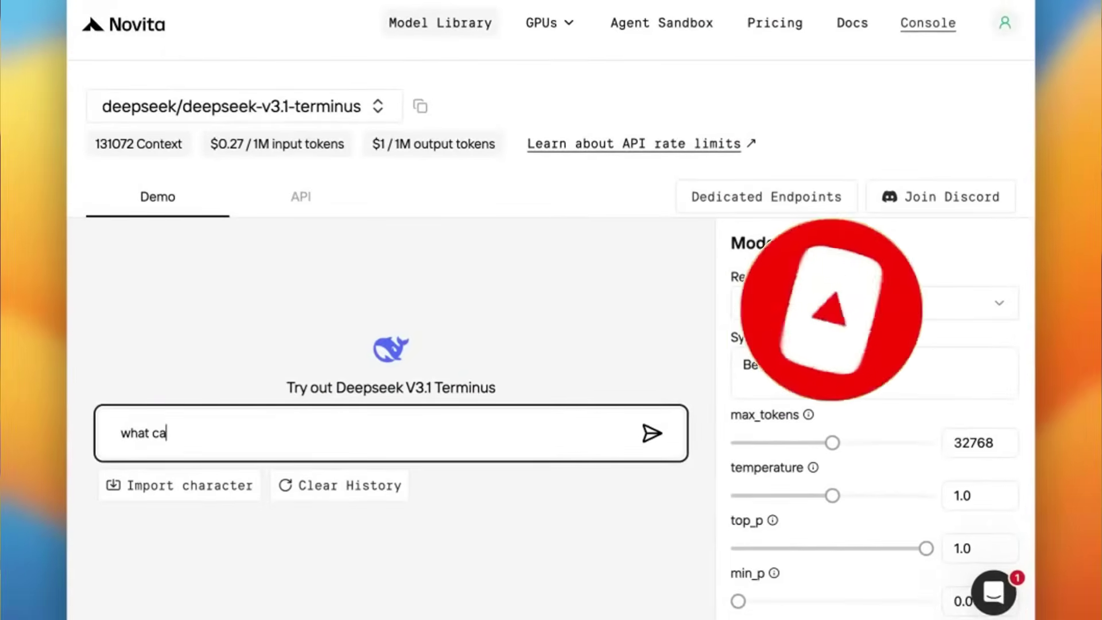
{"action": "type", "text": "n you do?"}
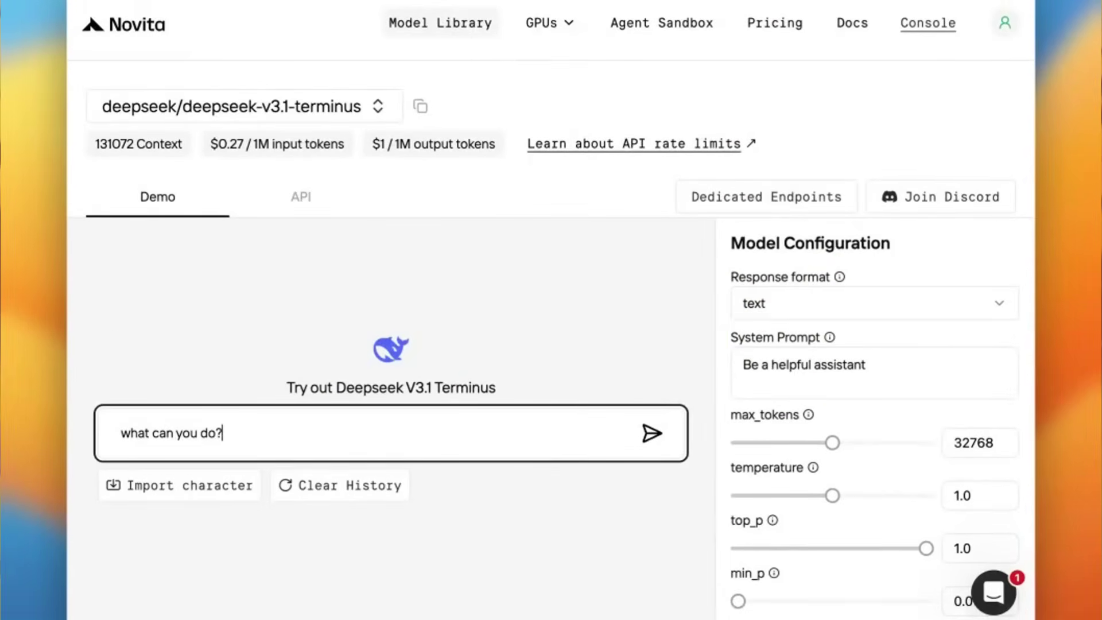
{"action": "key", "text": "Return"}
{"action": "scroll", "coordinate": [551, 310], "scroll_direction": "down", "scroll_amount": 2}
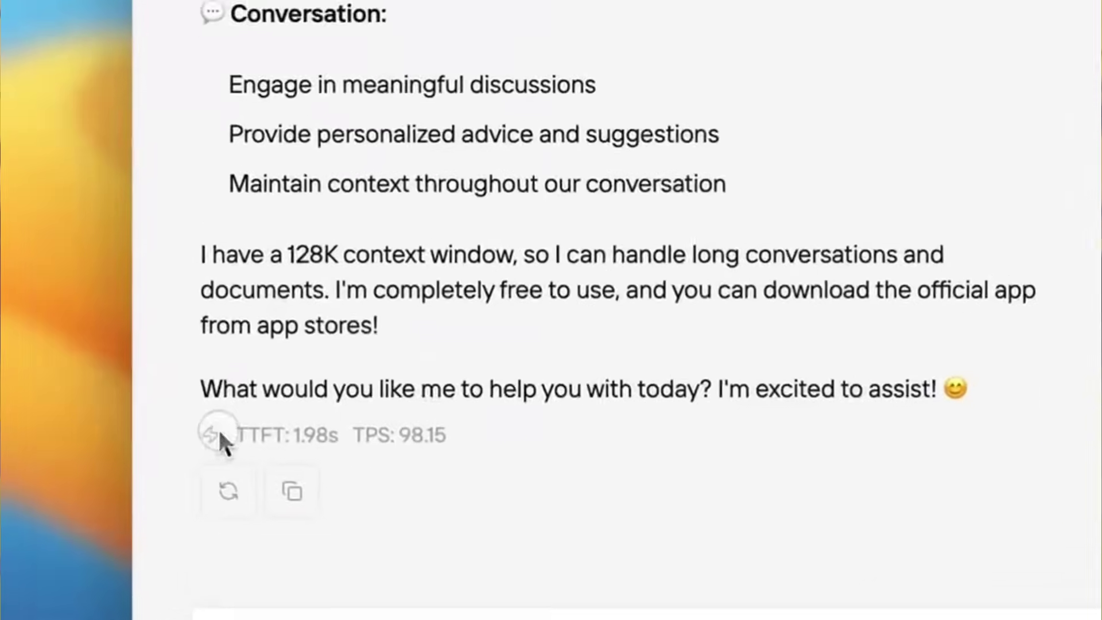
{"action": "left_click_drag", "start_coordinate": [113, 443], "coordinate": [267, 445]}
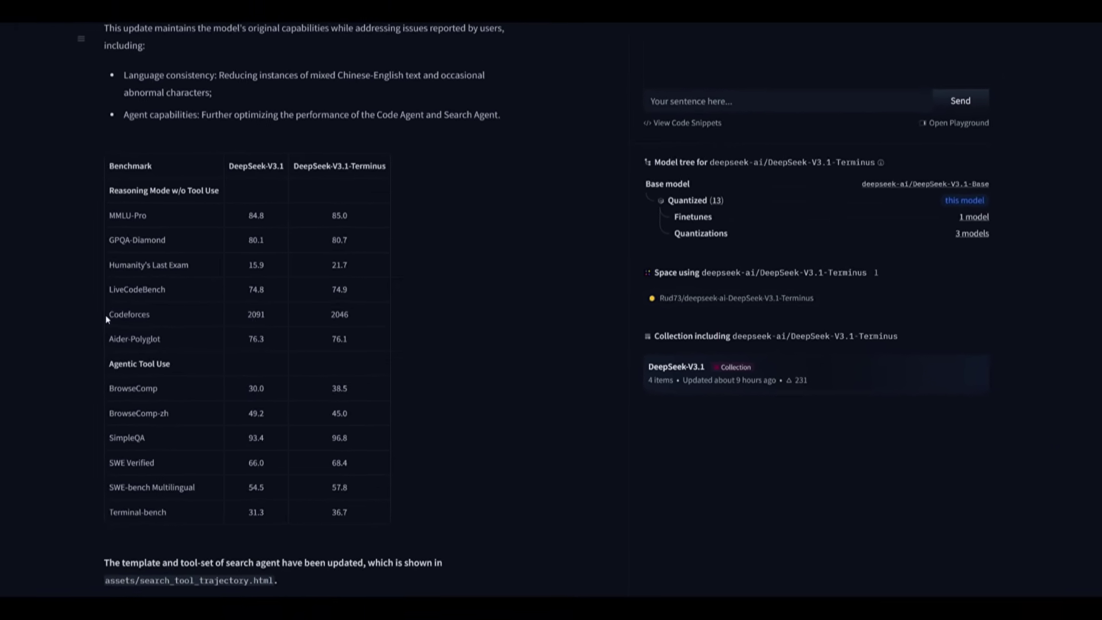
Highlight the Aider-Polyglot benchmark name in the comparison table, then clear the selection
{"action": "left_click_drag", "start_coordinate": [104, 314], "coordinate": [123, 337]}
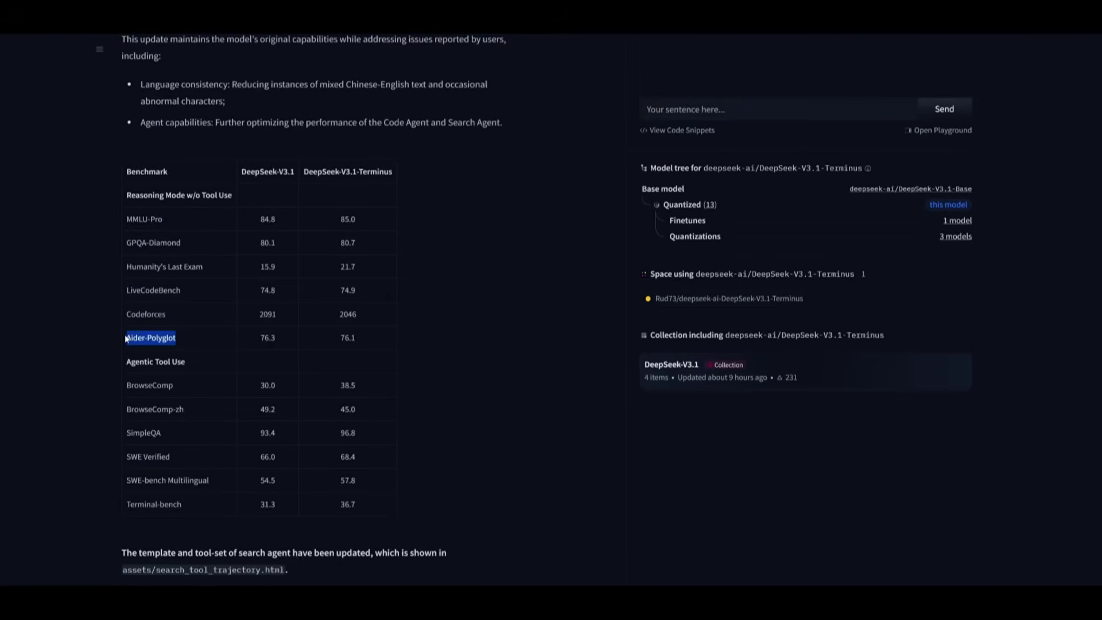
{"action": "left_click", "coordinate": [126, 334]}
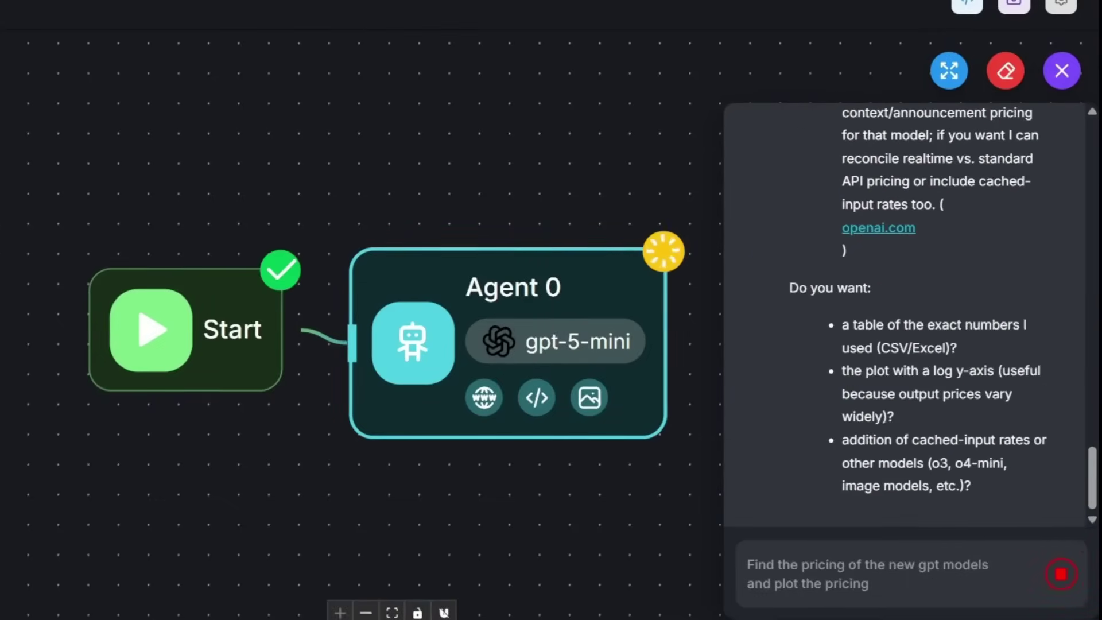
Enter the follow-up request 'plot with a log y axis' in the gpt-5-mini agent's chat
{"action": "left_click", "coordinate": [870, 589]}
{"action": "type", "text": "plot wi"}
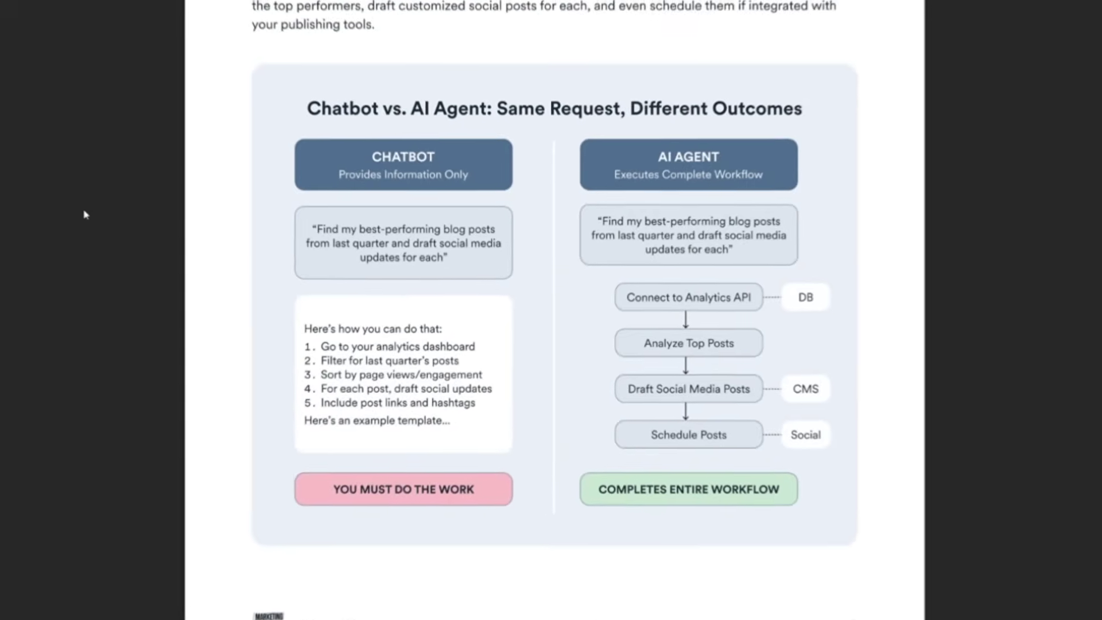
Scroll the AI Agents Unleashed PDF from page 6 to the Phase 2: Implementation checklist
{"action": "scroll", "coordinate": [119, 221], "scroll_direction": "down", "scroll_amount": 7}
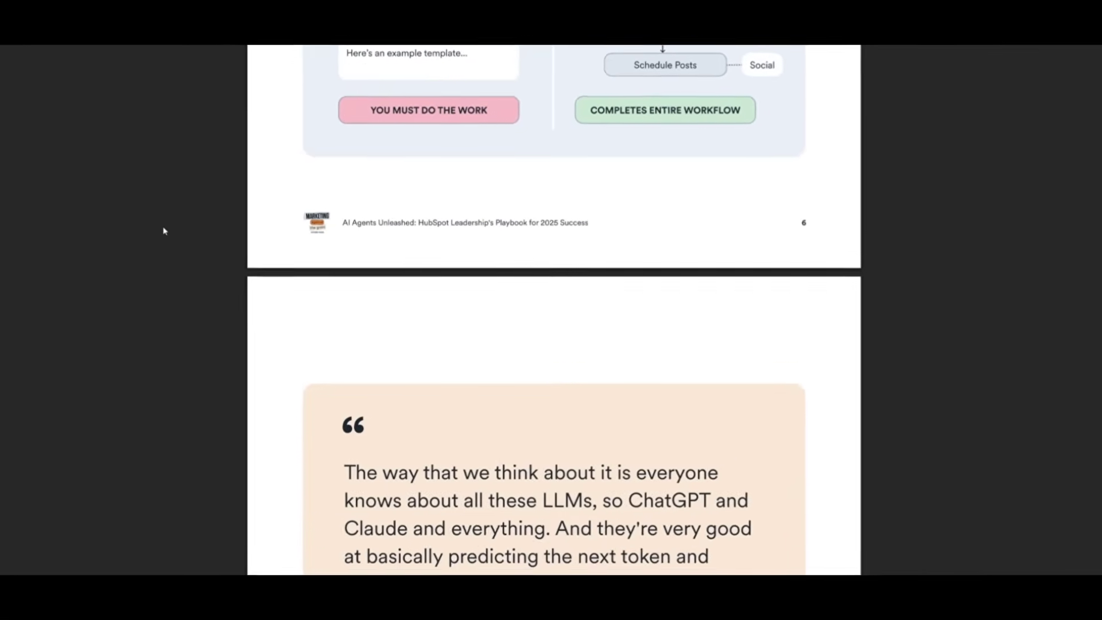
{"action": "scroll", "coordinate": [177, 234], "scroll_direction": "down", "scroll_amount": 3}
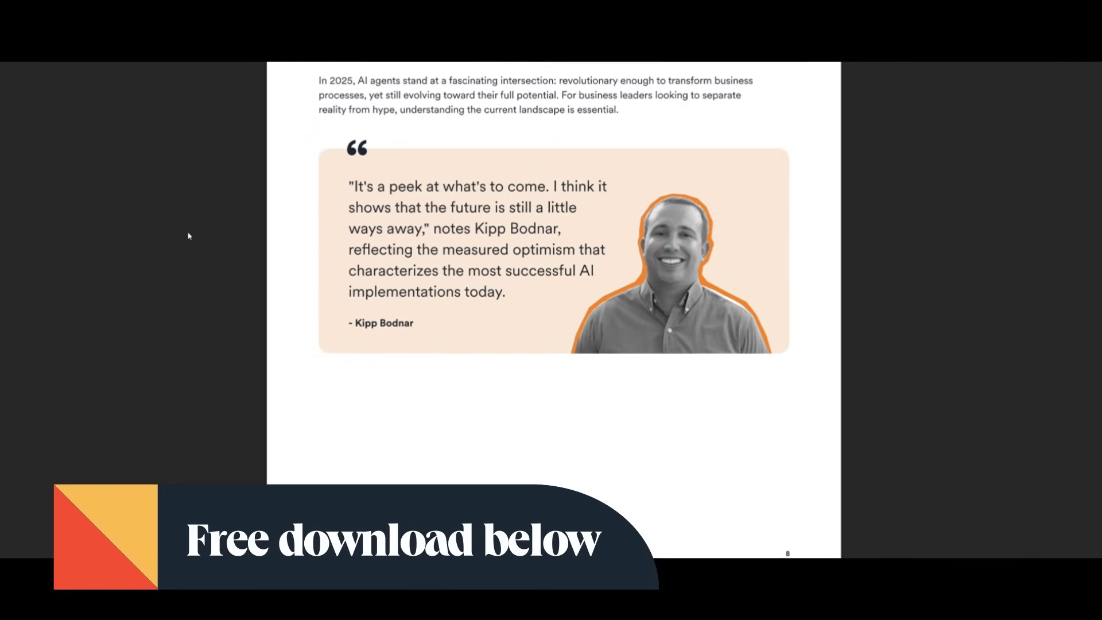
{"action": "scroll", "coordinate": [184, 237], "scroll_direction": "down", "scroll_amount": 9}
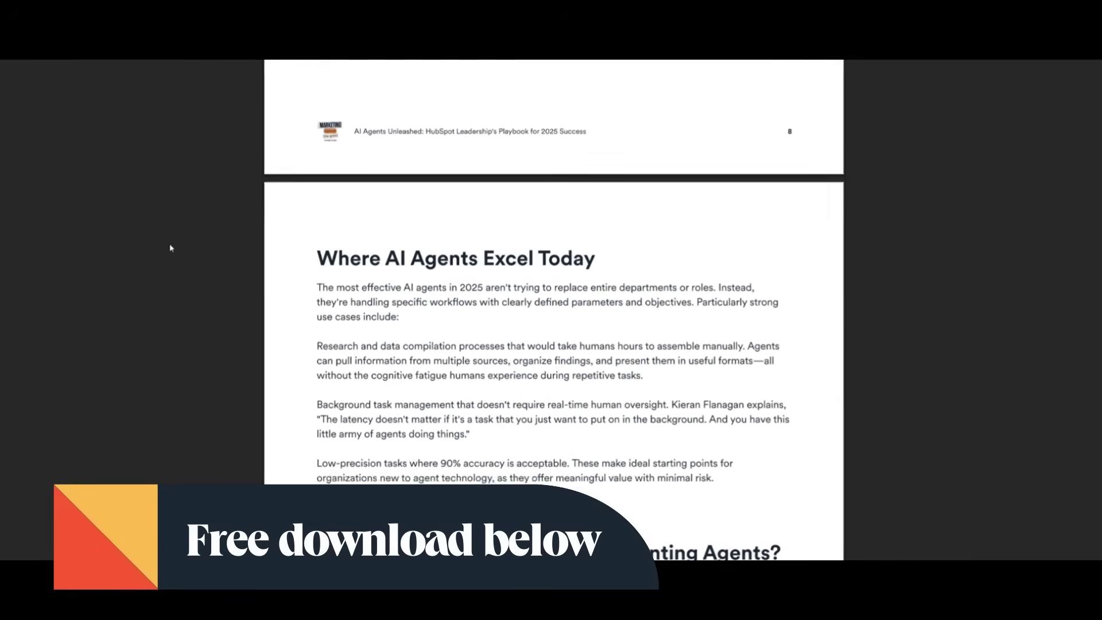
{"action": "scroll", "coordinate": [165, 247], "scroll_direction": "down", "scroll_amount": 8}
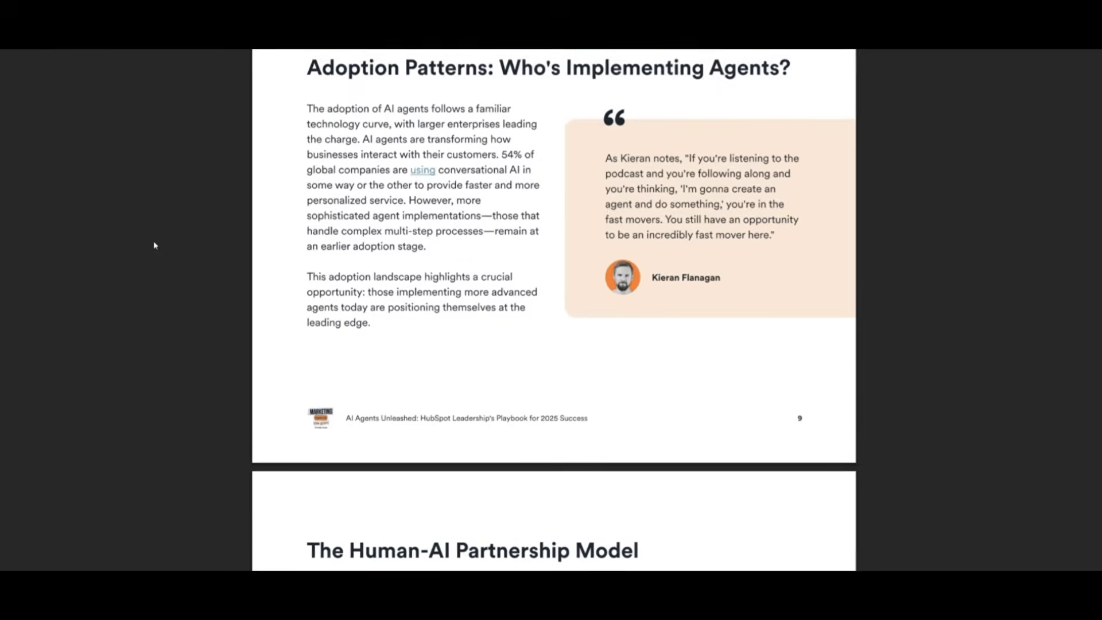
{"action": "scroll", "coordinate": [135, 245], "scroll_direction": "down", "scroll_amount": 7}
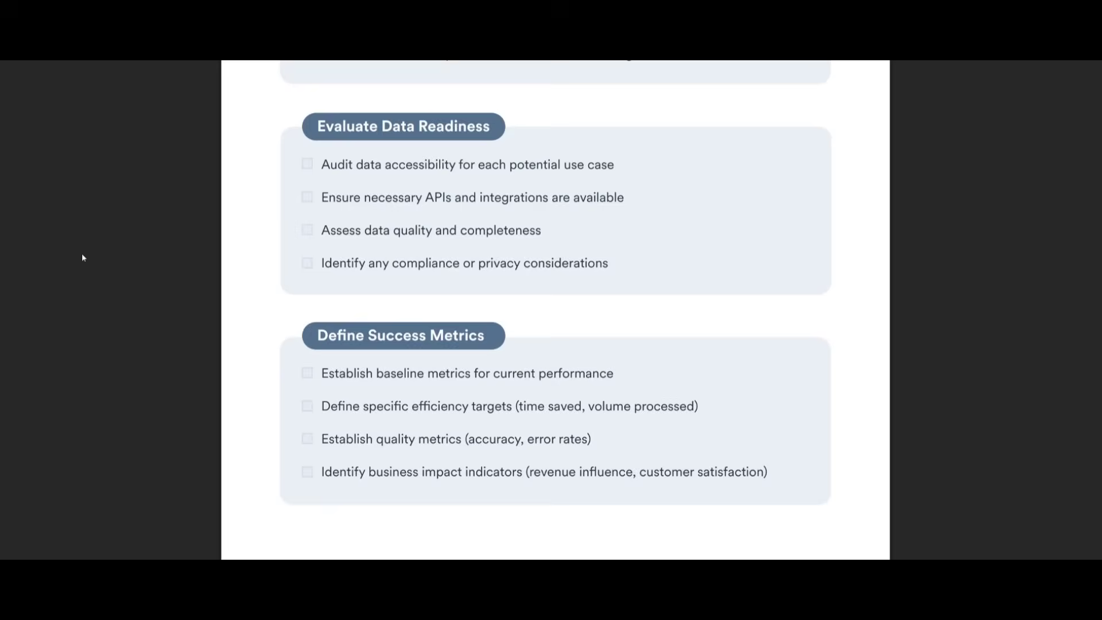
{"action": "scroll", "coordinate": [82, 258], "scroll_direction": "down", "scroll_amount": 6}
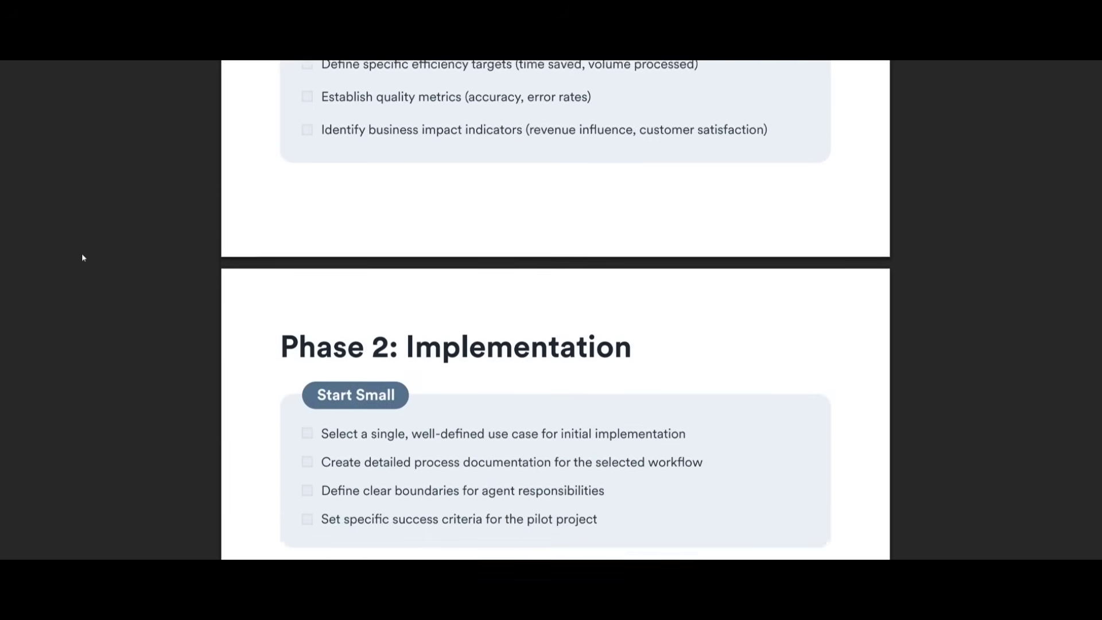
{"action": "scroll", "coordinate": [83, 258], "scroll_direction": "down", "scroll_amount": 4}
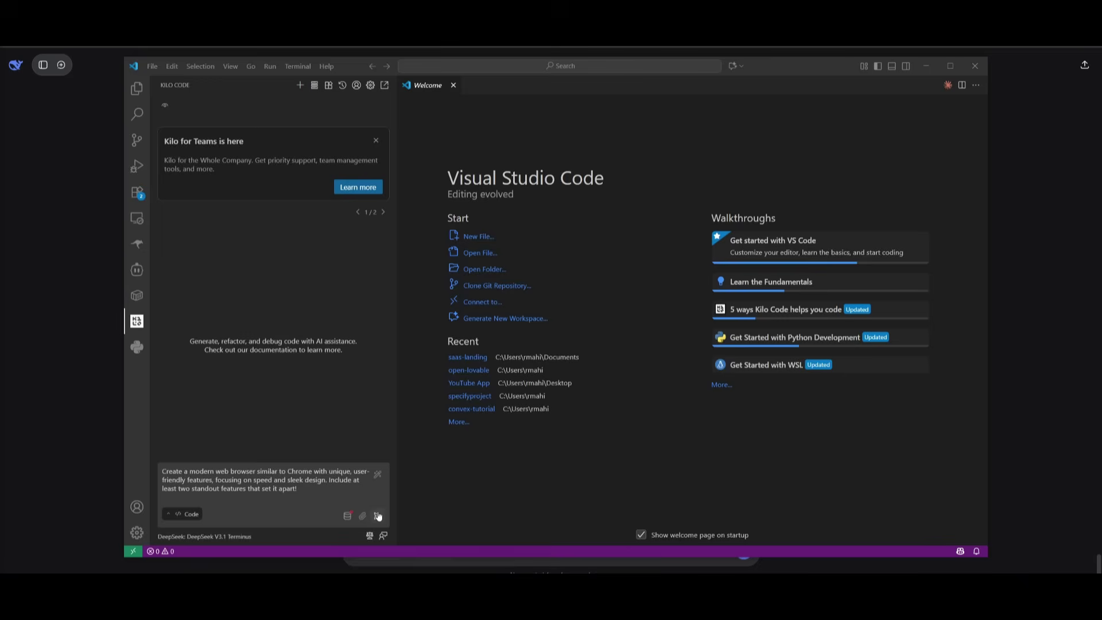
Send the Nexus browser prompt to Kilo Code and review its modern-browser/index.html code
{"action": "left_click", "coordinate": [378, 516]}
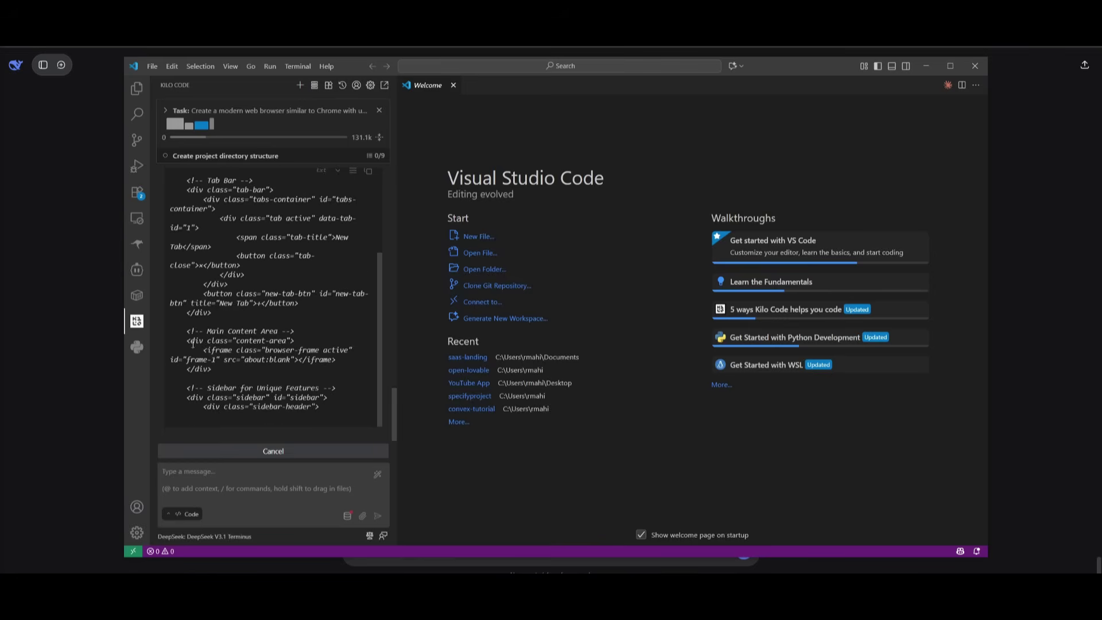
{"action": "scroll", "coordinate": [252, 325], "scroll_direction": "up", "scroll_amount": 3}
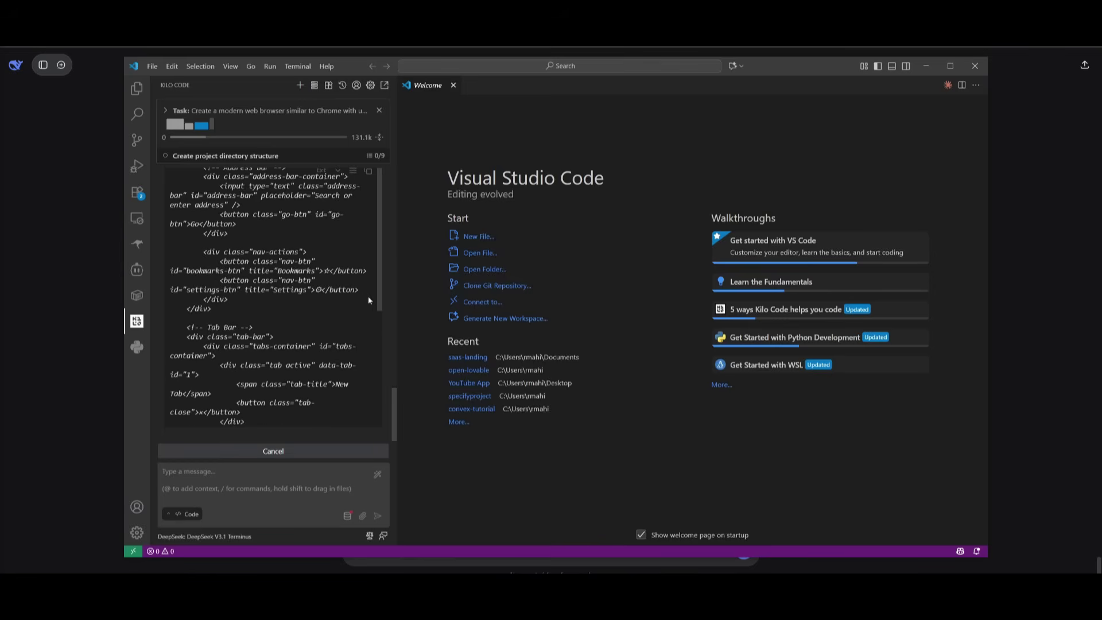
{"action": "scroll", "coordinate": [346, 291], "scroll_direction": "down", "scroll_amount": 5}
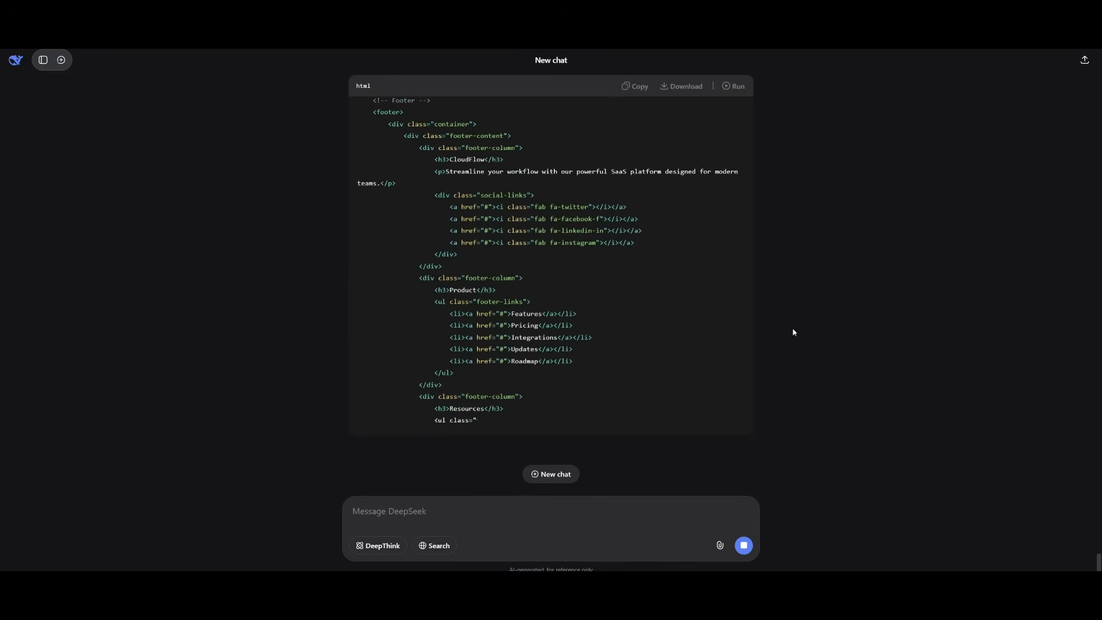
Preview the generated CloudFlow landing page, scroll it, and jump to How It Works
{"action": "left_click", "coordinate": [734, 86]}
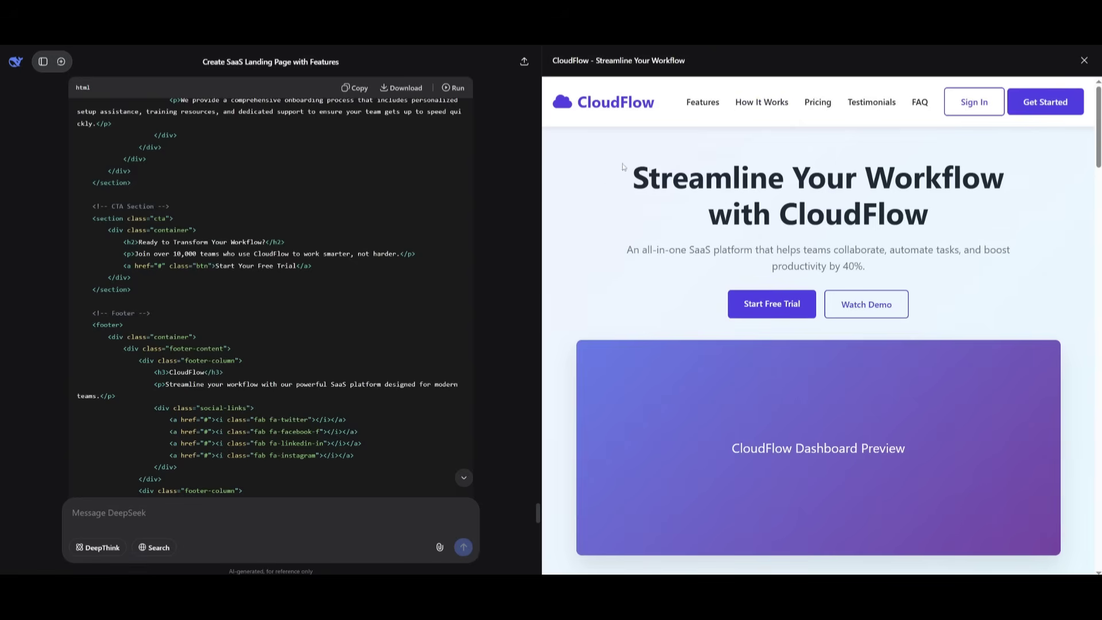
{"action": "scroll", "coordinate": [608, 226], "scroll_direction": "down", "scroll_amount": 15}
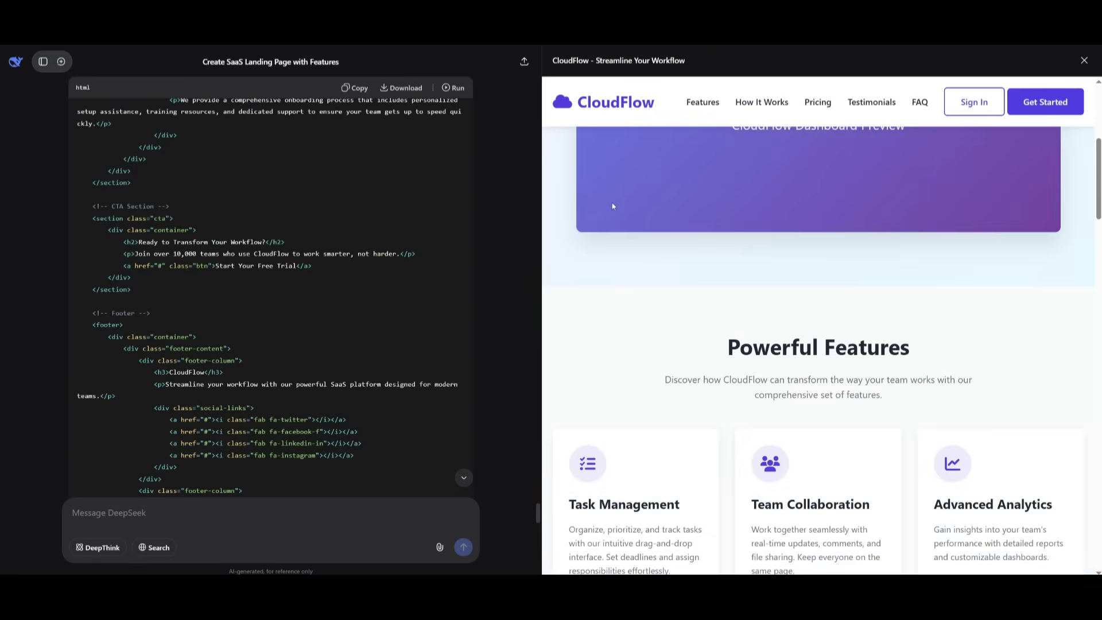
{"action": "scroll", "coordinate": [626, 172], "scroll_direction": "down", "scroll_amount": 10}
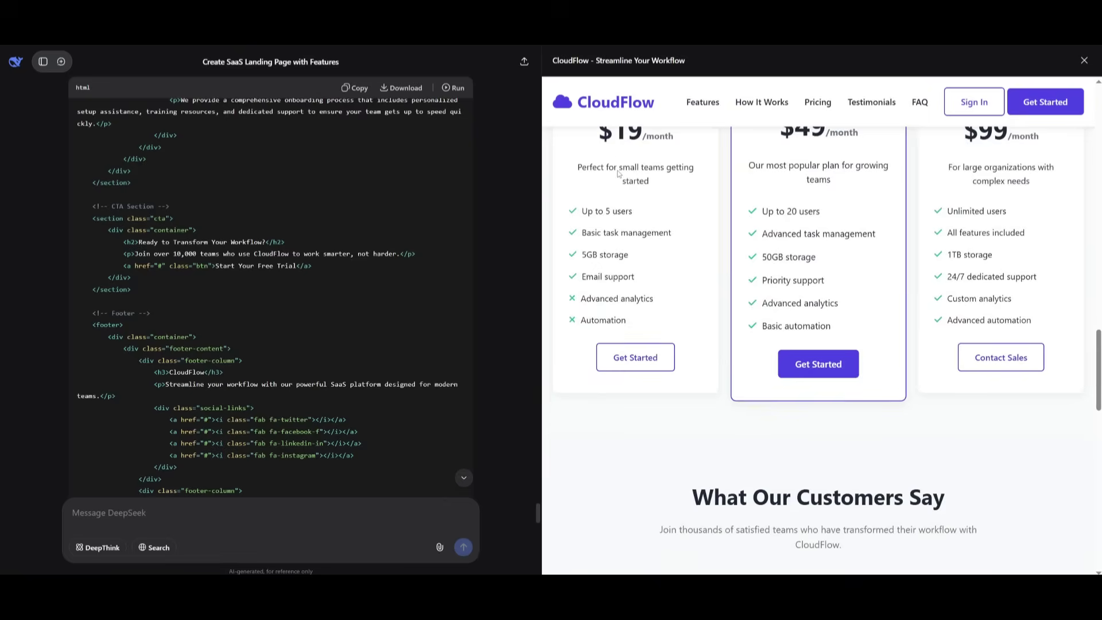
{"action": "scroll", "coordinate": [624, 167], "scroll_direction": "up", "scroll_amount": 20}
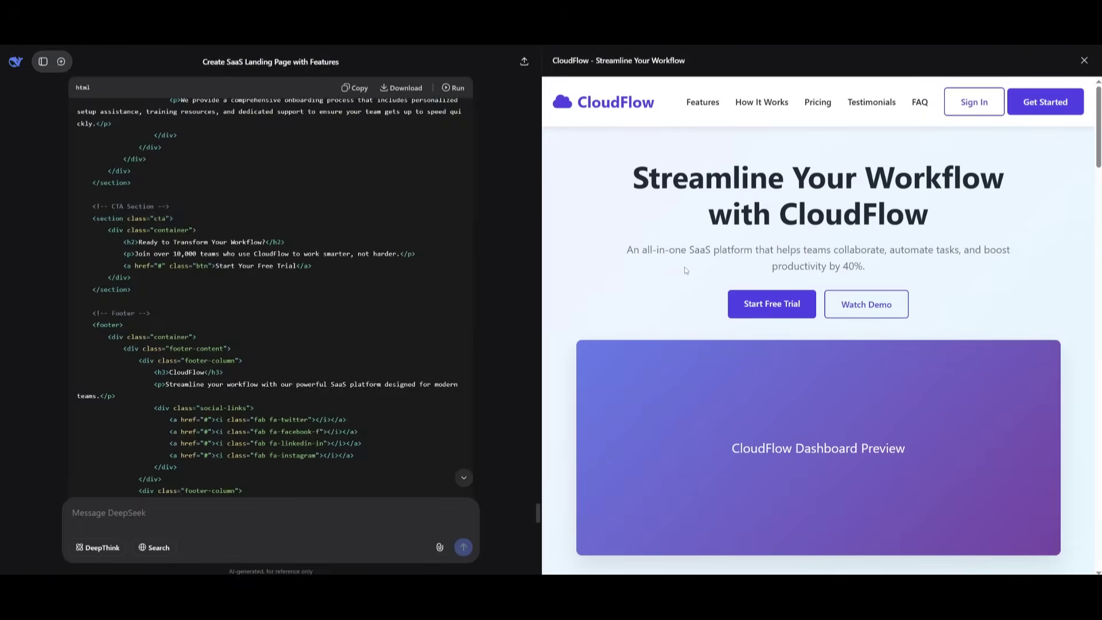
{"action": "left_click", "coordinate": [745, 103]}
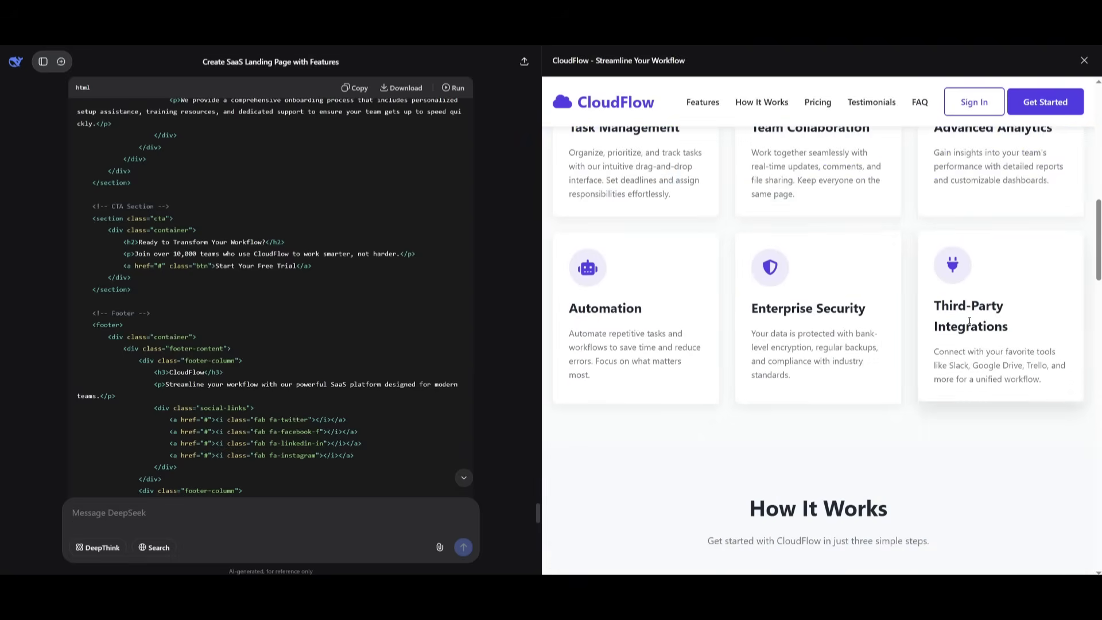
Scroll the preview and expand, then collapse, the data security FAQ answer
{"action": "scroll", "coordinate": [861, 313], "scroll_direction": "down", "scroll_amount": 5}
{"action": "scroll", "coordinate": [908, 303], "scroll_direction": "down", "scroll_amount": 10}
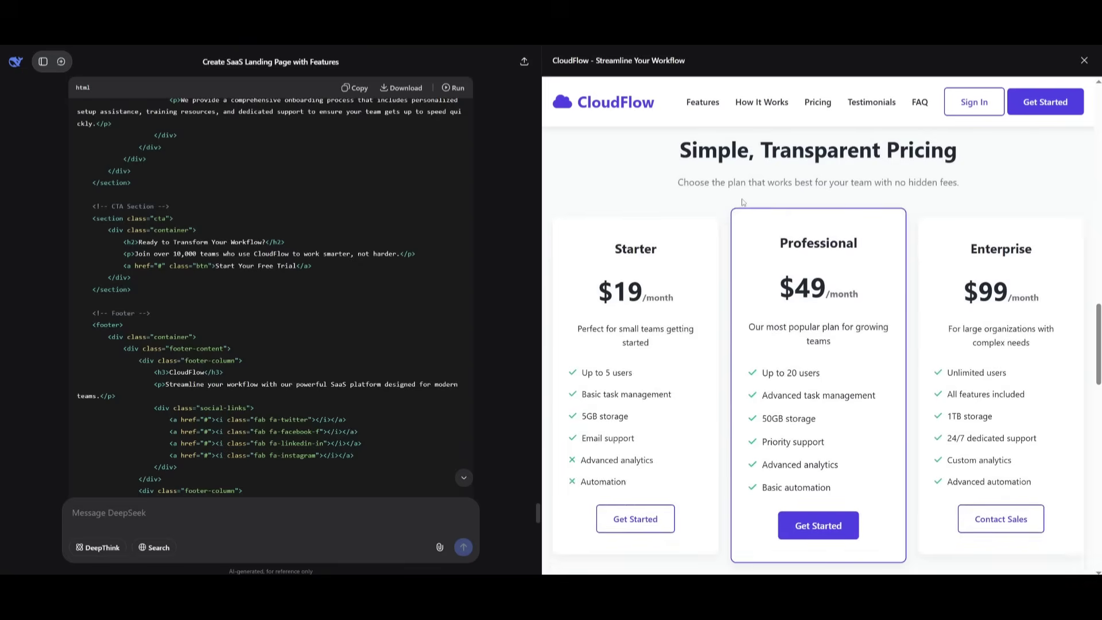
{"action": "scroll", "coordinate": [837, 224], "scroll_direction": "up", "scroll_amount": 10}
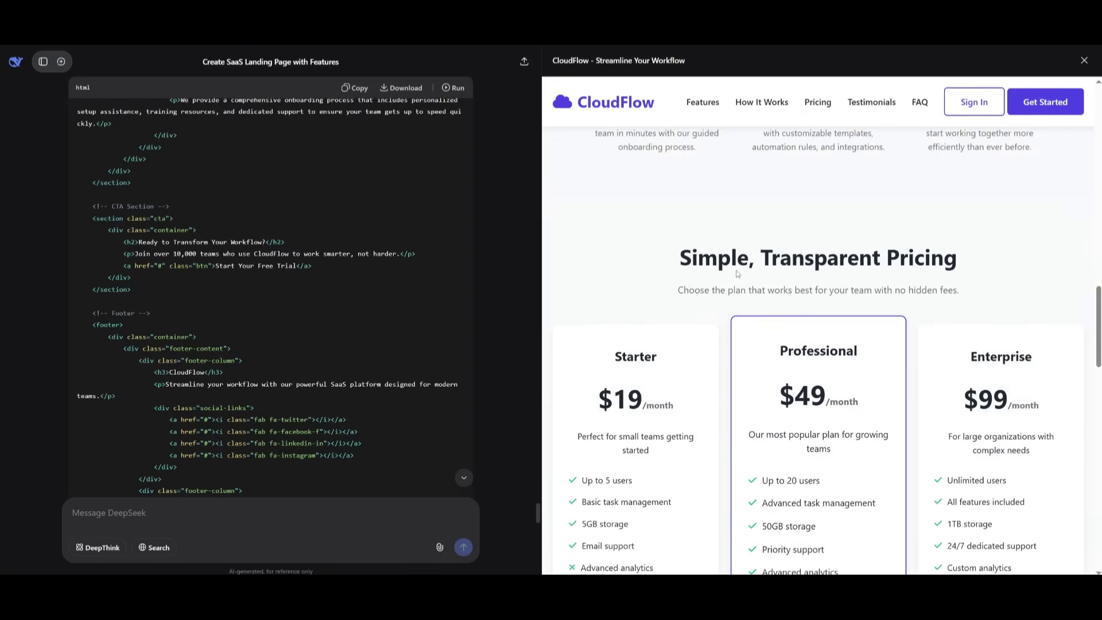
{"action": "scroll", "coordinate": [768, 221], "scroll_direction": "down", "scroll_amount": 15}
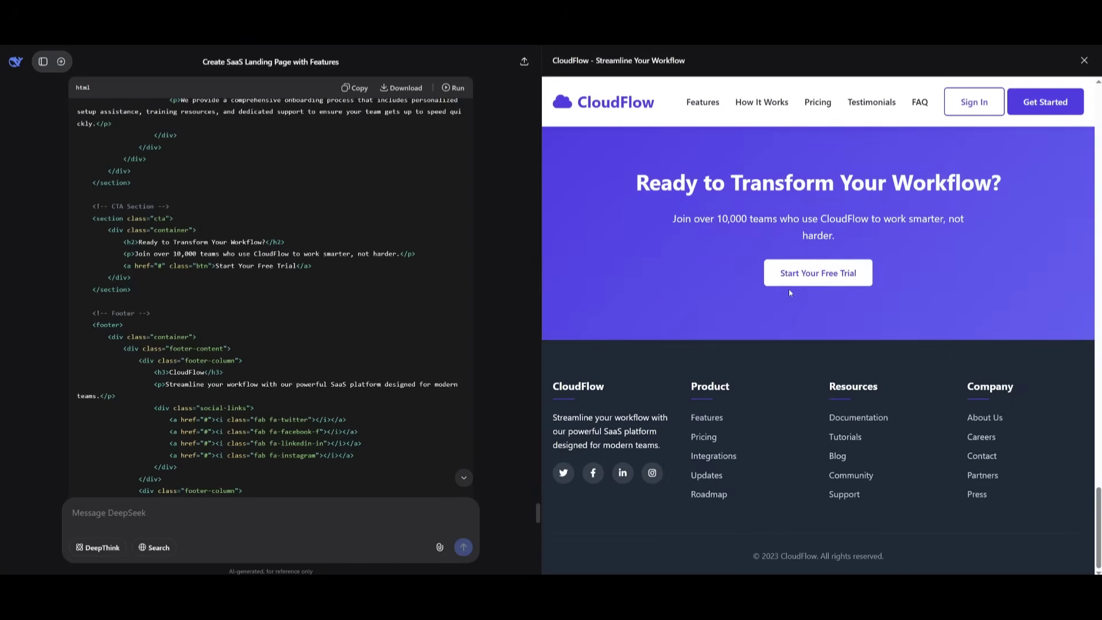
{"action": "scroll", "coordinate": [791, 287], "scroll_direction": "up", "scroll_amount": 5}
{"action": "left_click", "coordinate": [759, 224]}
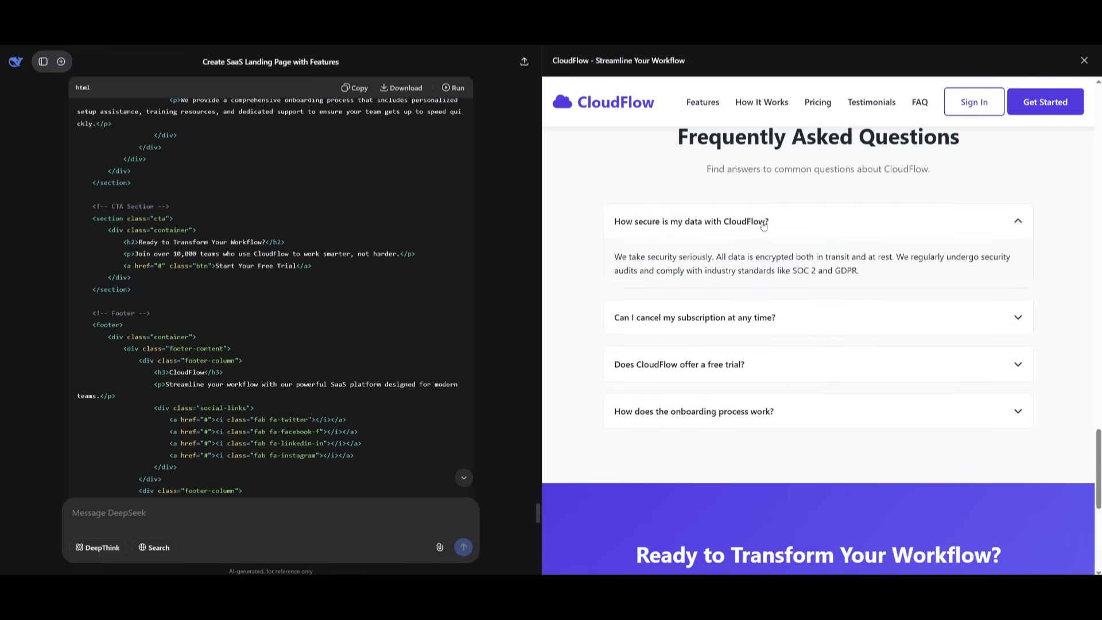
{"action": "left_click", "coordinate": [759, 224]}
{"action": "scroll", "coordinate": [723, 271], "scroll_direction": "up", "scroll_amount": 10}
{"action": "scroll", "coordinate": [723, 271], "scroll_direction": "up", "scroll_amount": 8}
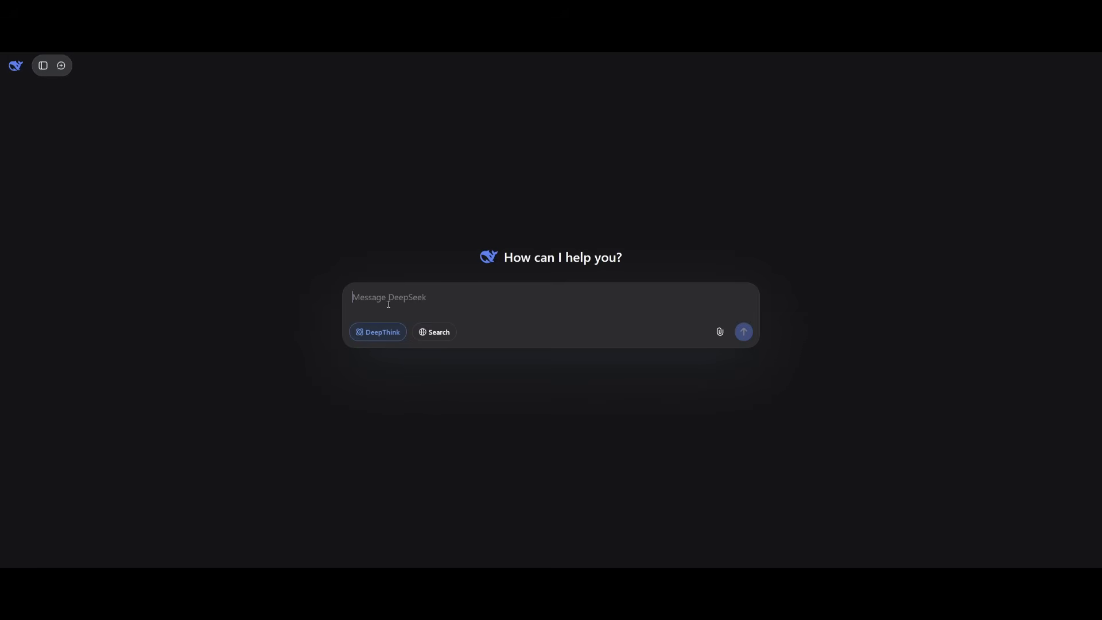
Paste the $65k truck-driver, 30-year retirement portfolio prompt, trim blank lines, and send it
{"action": "type", "text": "I'm a truck driver making around $65k a year and I'm aiming to retire in 30 years. Could you draft up a portfolio management proposal?"}
{"action": "key", "text": "BackSpace"}
{"action": "key", "text": "BackSpace"}
{"action": "key", "text": "BackSpace"}
{"action": "key", "text": "BackSpace"}
{"action": "key", "text": "BackSpace"}
{"action": "key", "text": "BackSpace"}
{"action": "key", "text": "BackSpace"}
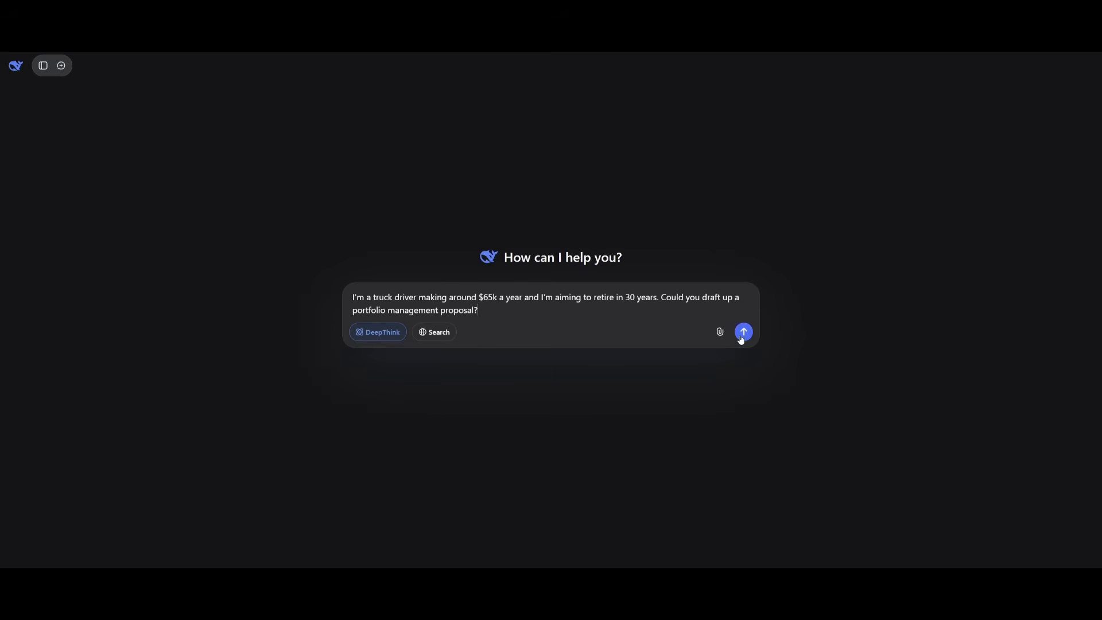
{"action": "left_click", "coordinate": [743, 332]}
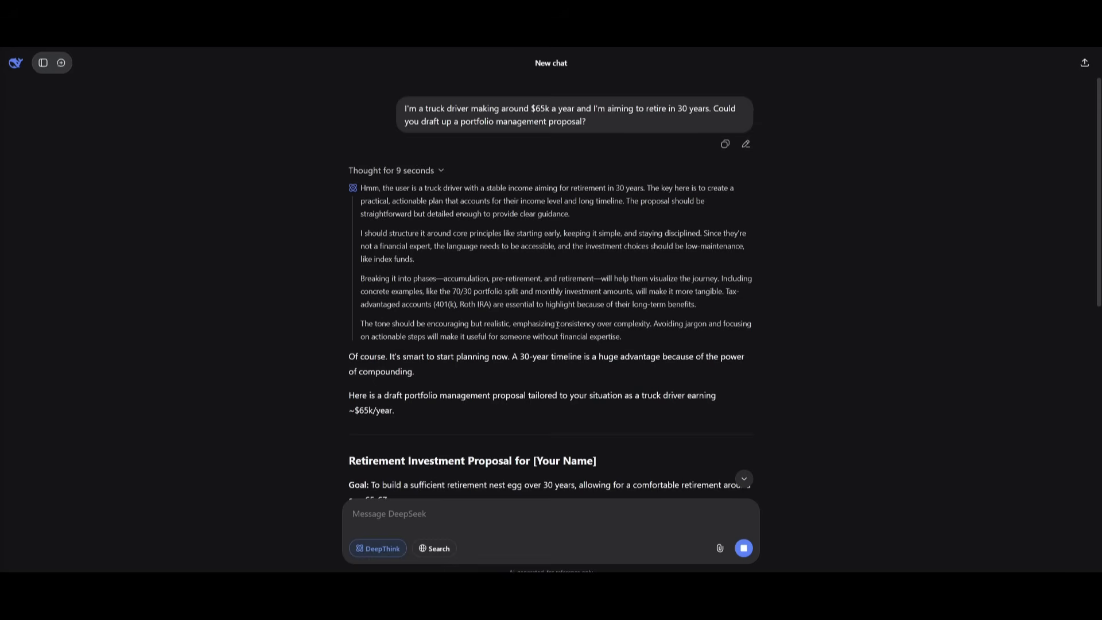
Follow the streaming Retirement Investment Proposal down to its Summary of Next Steps and disclaimer
{"action": "scroll", "coordinate": [556, 325], "scroll_direction": "down", "scroll_amount": 5}
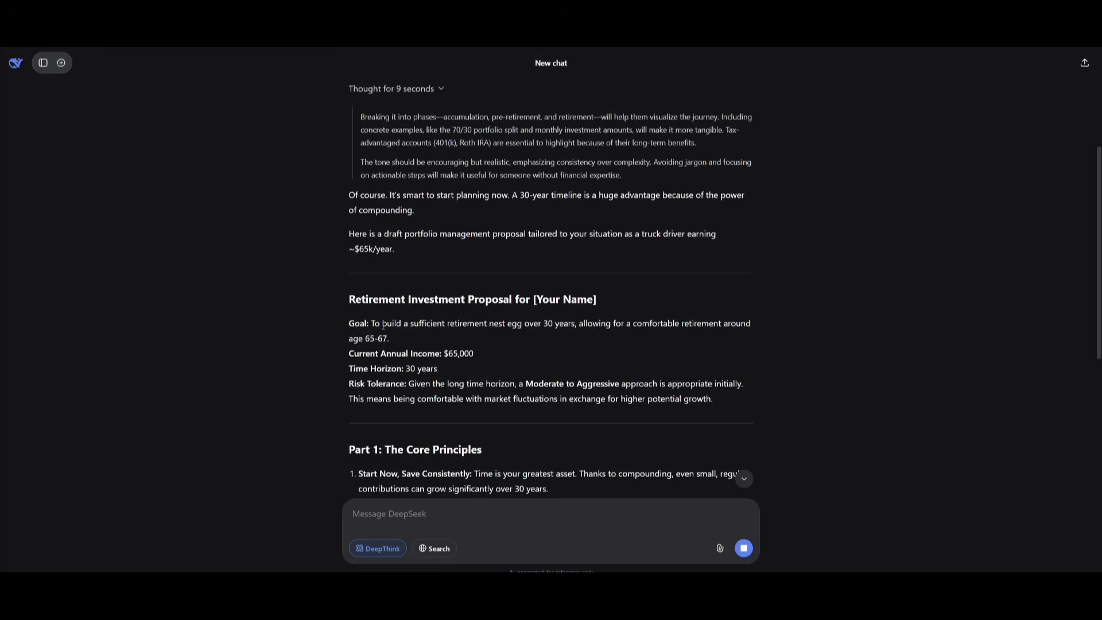
{"action": "scroll", "coordinate": [383, 325], "scroll_direction": "down", "scroll_amount": 3}
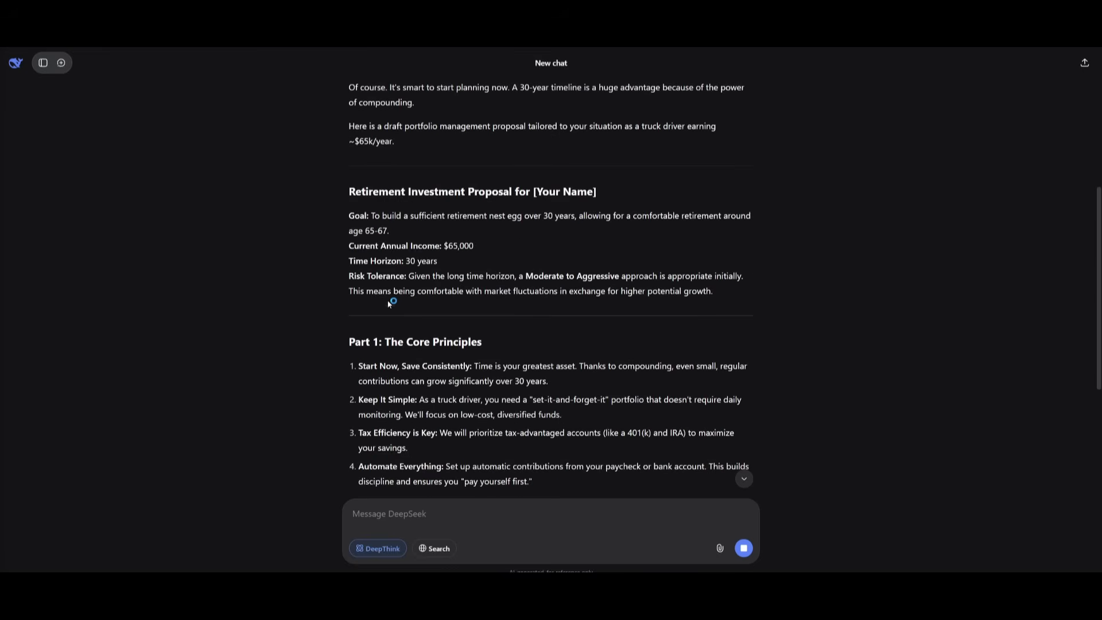
{"action": "scroll", "coordinate": [550, 344], "scroll_direction": "down", "scroll_amount": 5}
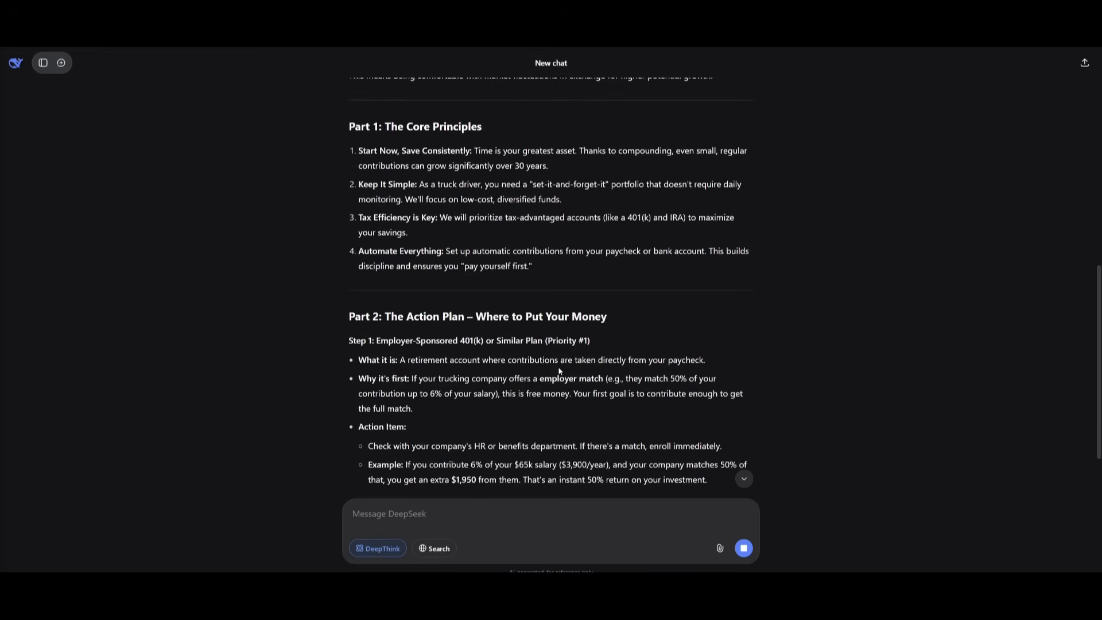
{"action": "scroll", "coordinate": [550, 388], "scroll_direction": "down", "scroll_amount": 5}
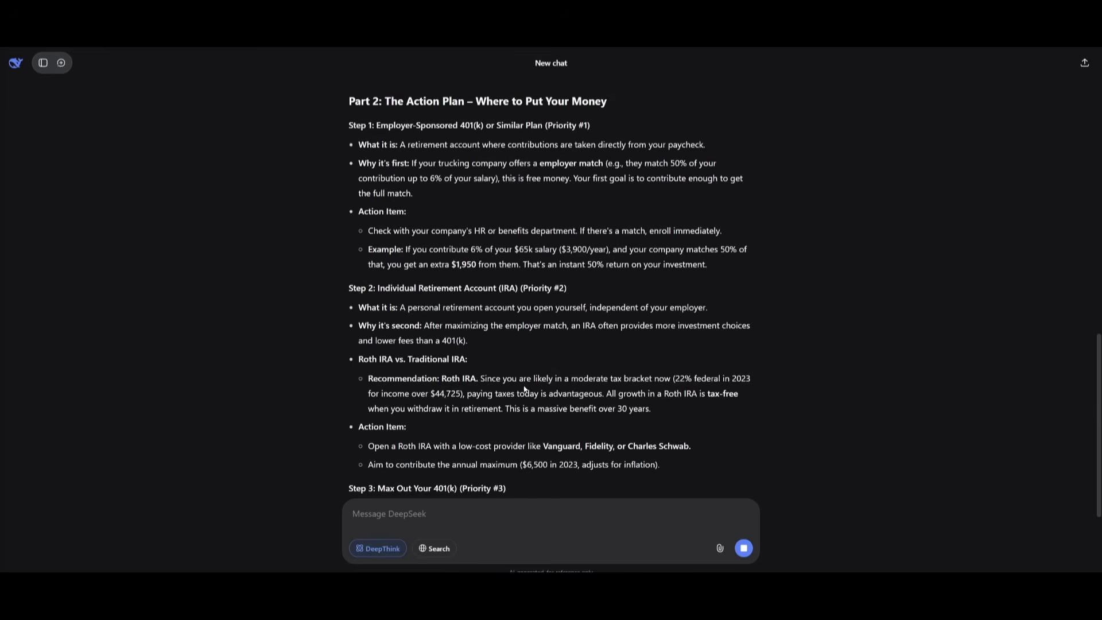
{"action": "scroll", "coordinate": [523, 389], "scroll_direction": "up", "scroll_amount": 8}
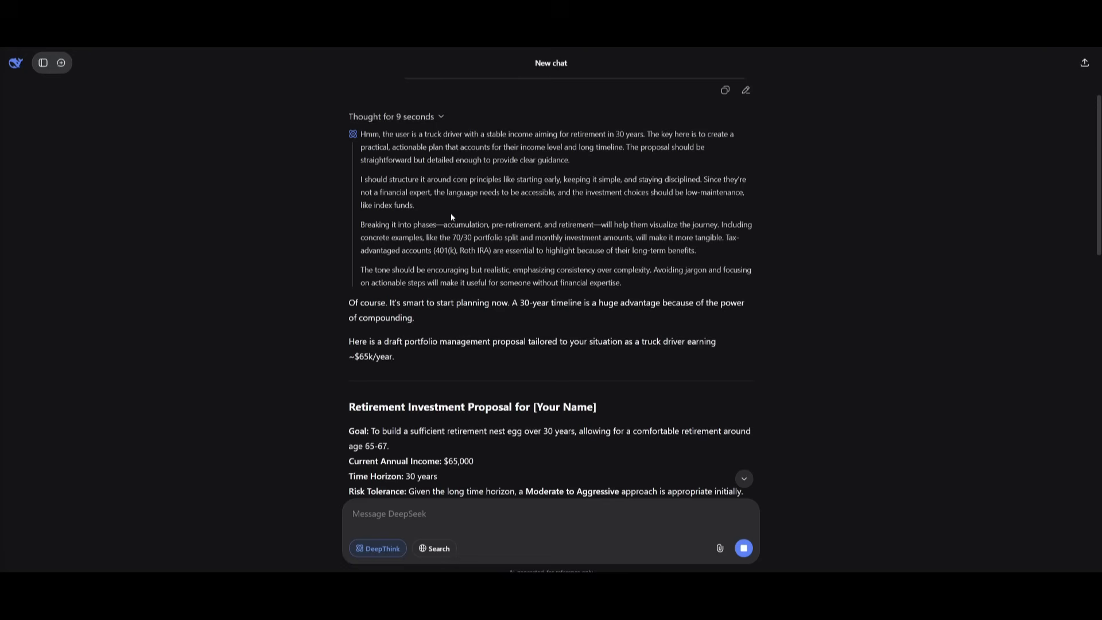
{"action": "scroll", "coordinate": [451, 213], "scroll_direction": "down", "scroll_amount": 3}
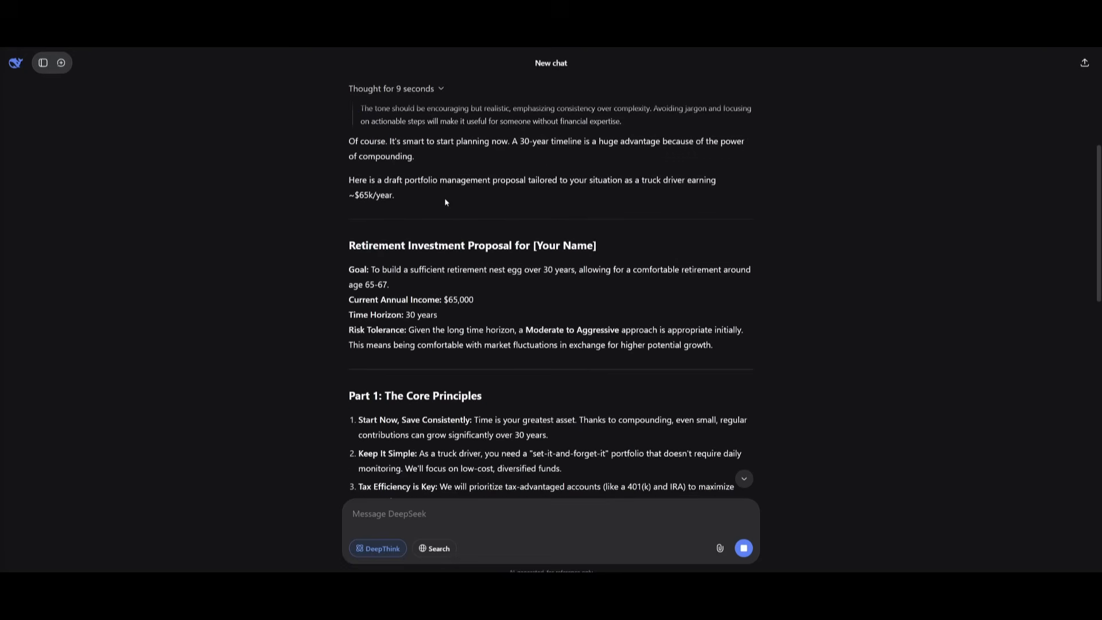
{"action": "scroll", "coordinate": [400, 256], "scroll_direction": "down", "scroll_amount": 3}
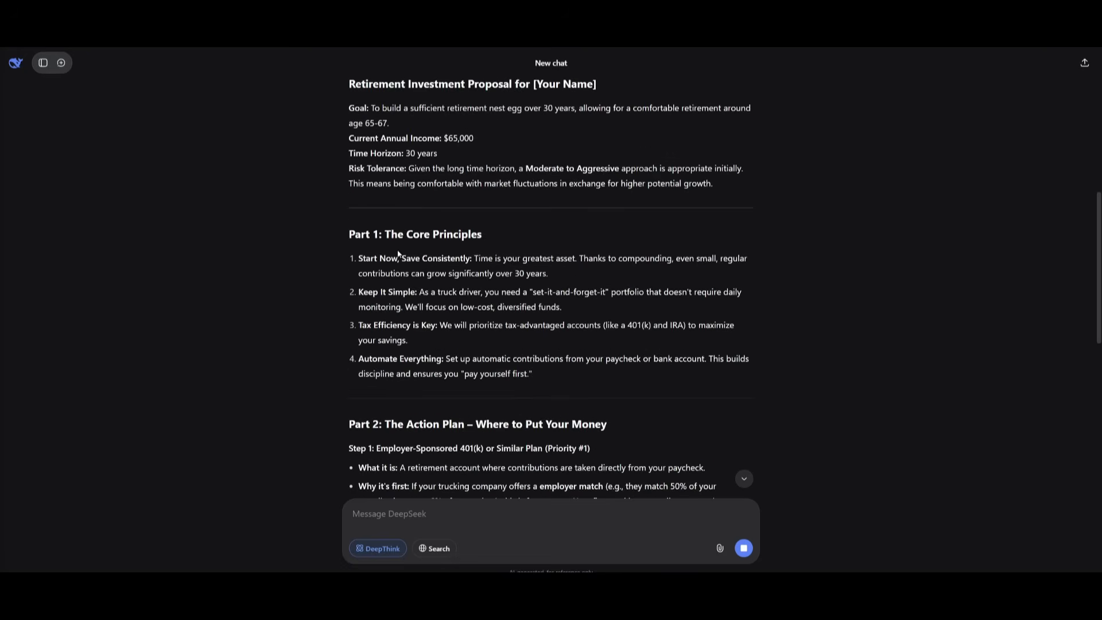
{"action": "scroll", "coordinate": [402, 256], "scroll_direction": "down", "scroll_amount": 3}
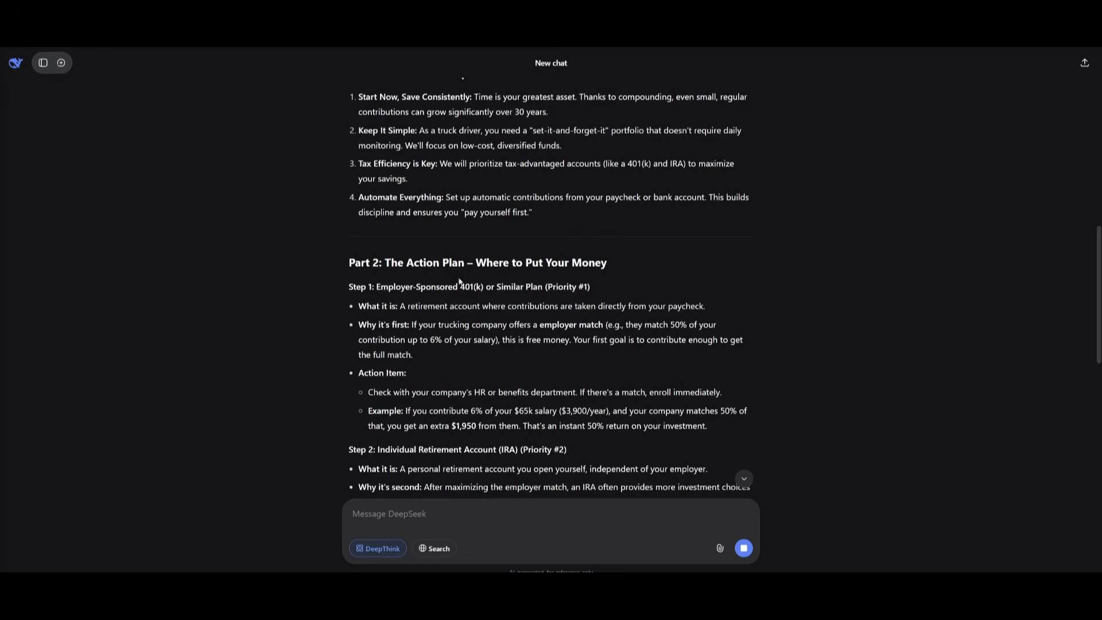
{"action": "scroll", "coordinate": [378, 286], "scroll_direction": "down", "scroll_amount": 2}
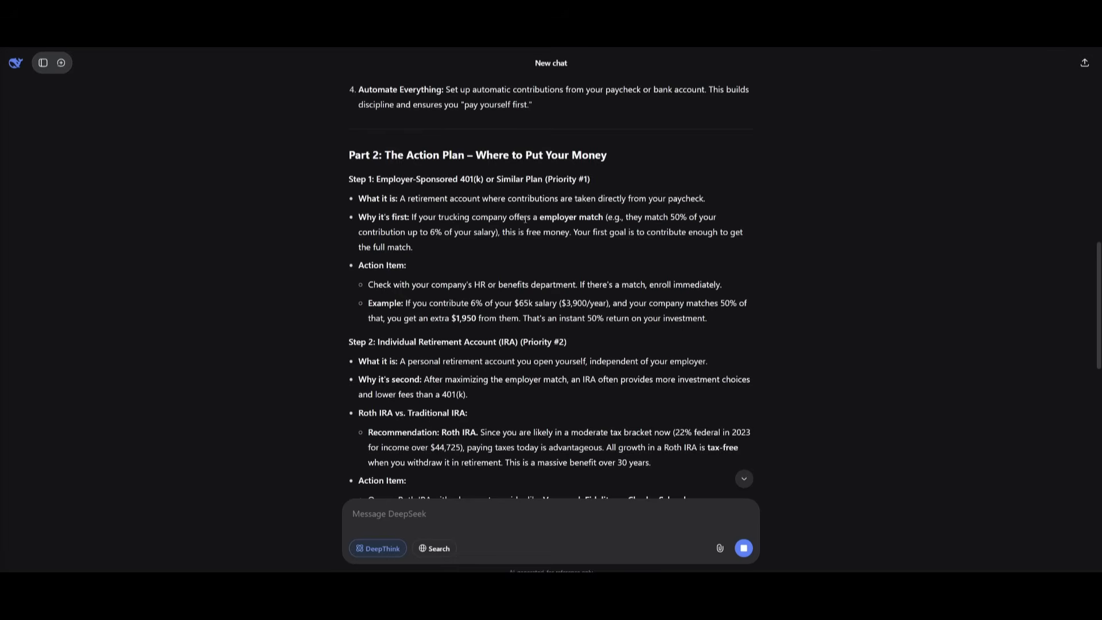
{"action": "scroll", "coordinate": [377, 261], "scroll_direction": "down", "scroll_amount": 3}
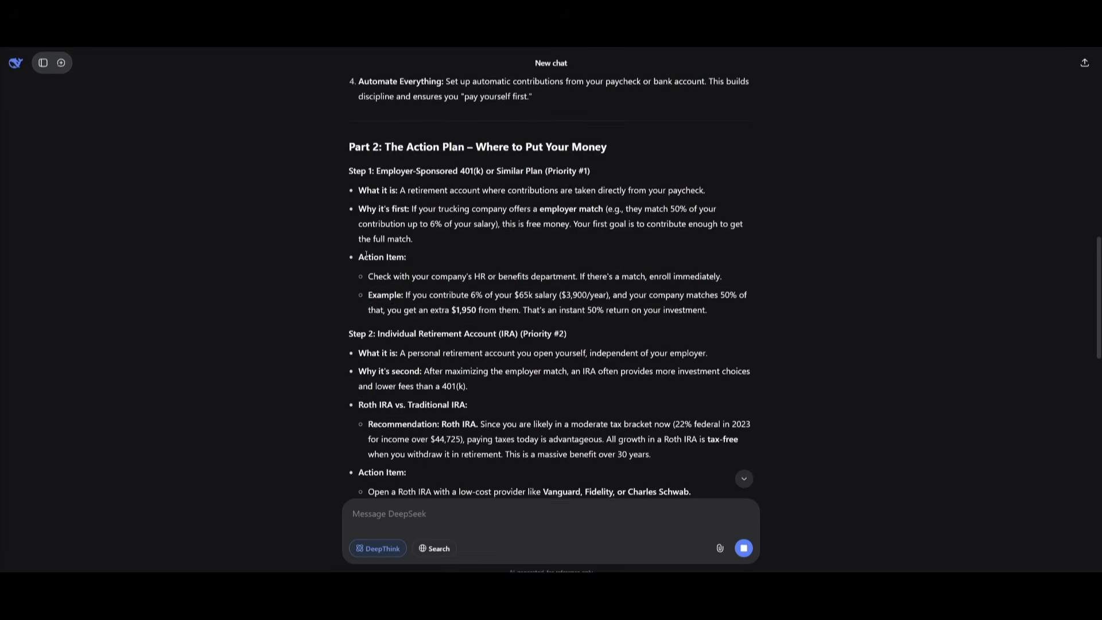
{"action": "scroll", "coordinate": [315, 135], "scroll_direction": "down", "scroll_amount": 3}
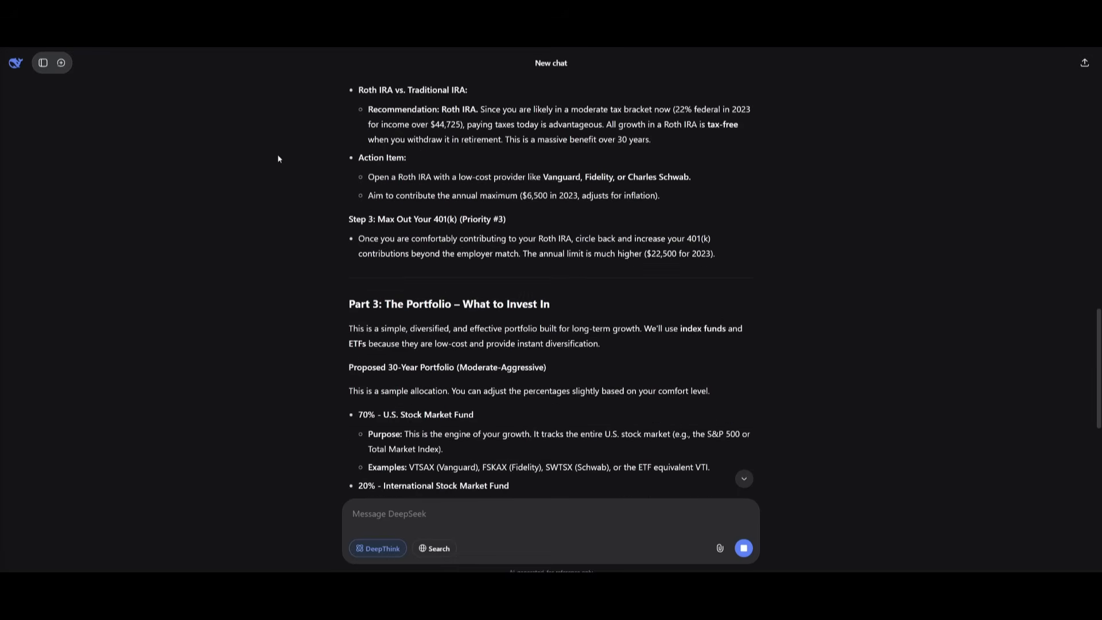
{"action": "scroll", "coordinate": [407, 241], "scroll_direction": "down", "scroll_amount": 12}
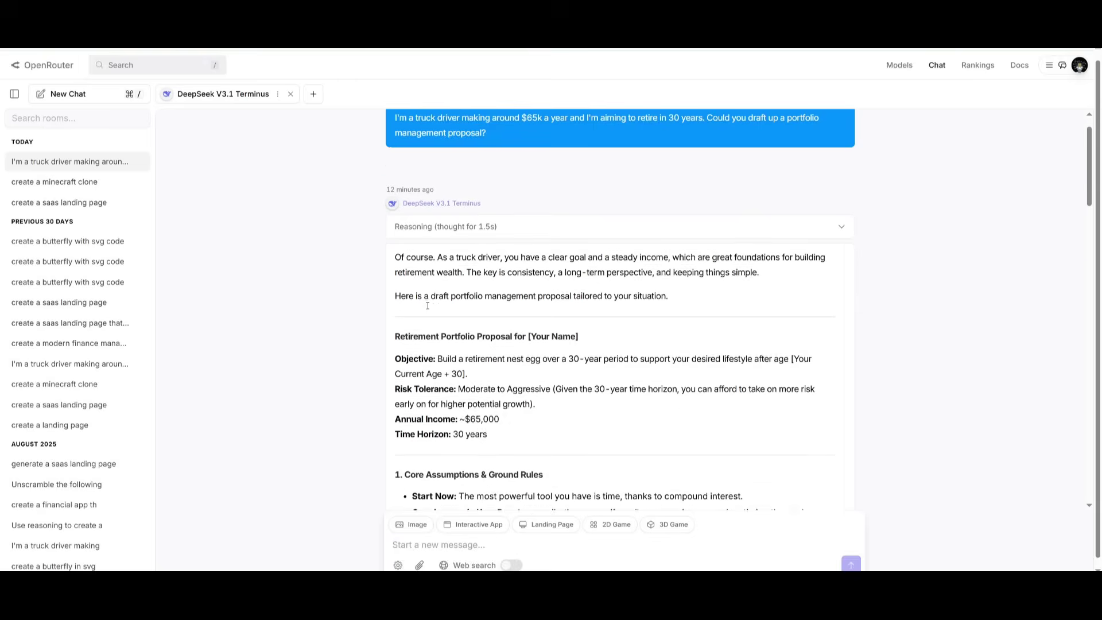
Scroll OpenRouter's proposal past the $567,000 projection to Next Steps for You and the disclaimer
{"action": "scroll", "coordinate": [426, 307], "scroll_direction": "down", "scroll_amount": 12}
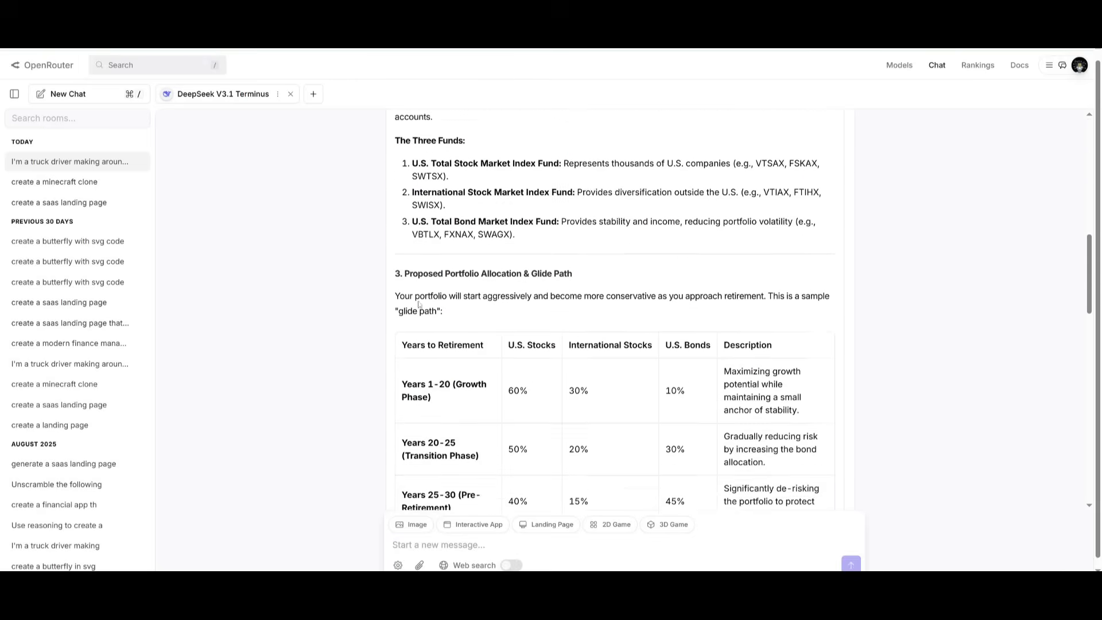
{"action": "scroll", "coordinate": [422, 297], "scroll_direction": "down", "scroll_amount": 10}
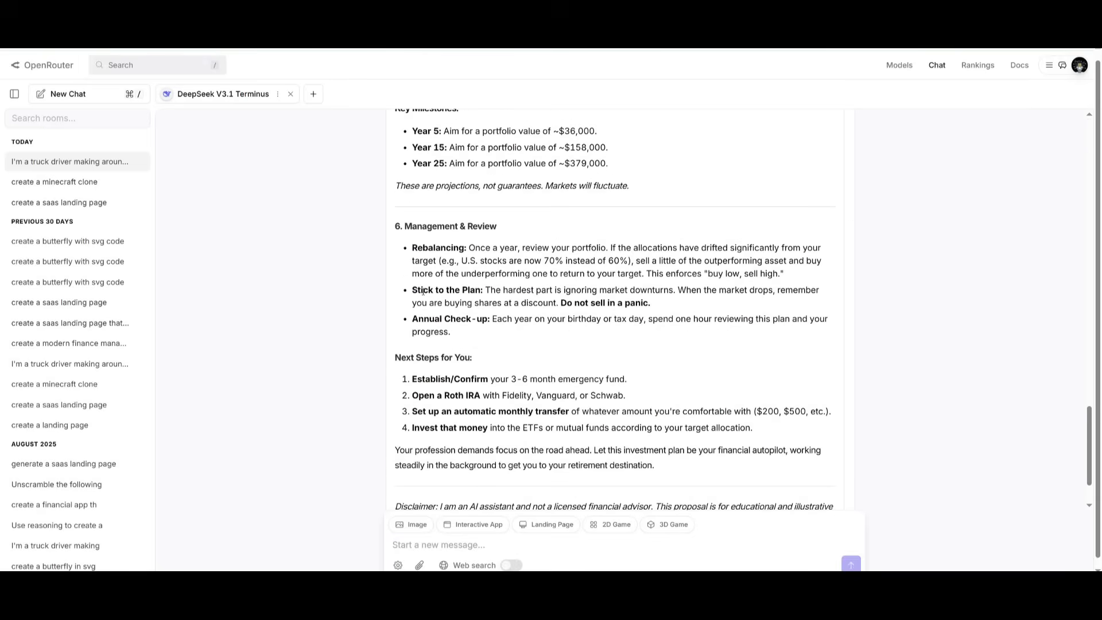
{"action": "scroll", "coordinate": [423, 291], "scroll_direction": "up", "scroll_amount": 10}
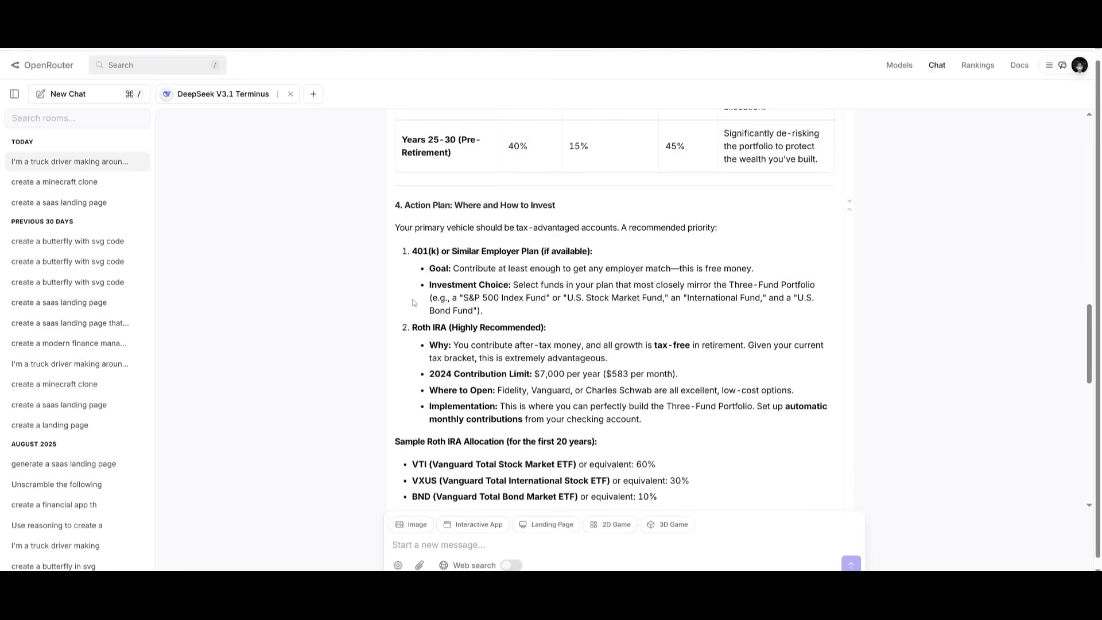
{"action": "scroll", "coordinate": [413, 302], "scroll_direction": "up", "scroll_amount": 5}
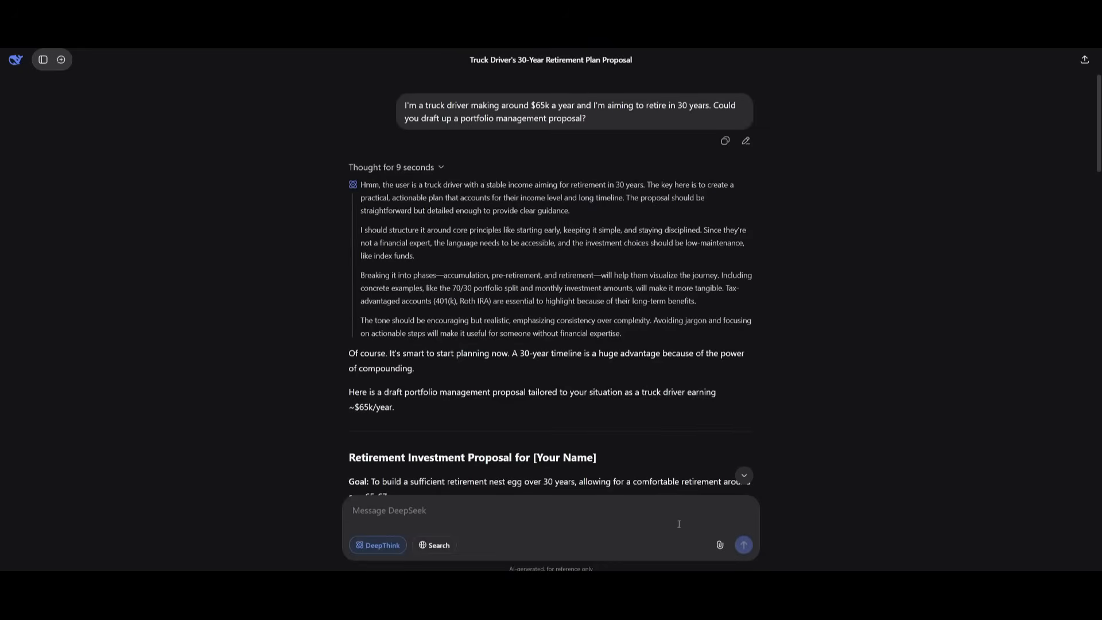
{"action": "scroll", "coordinate": [611, 200], "scroll_direction": "down", "scroll_amount": 20}
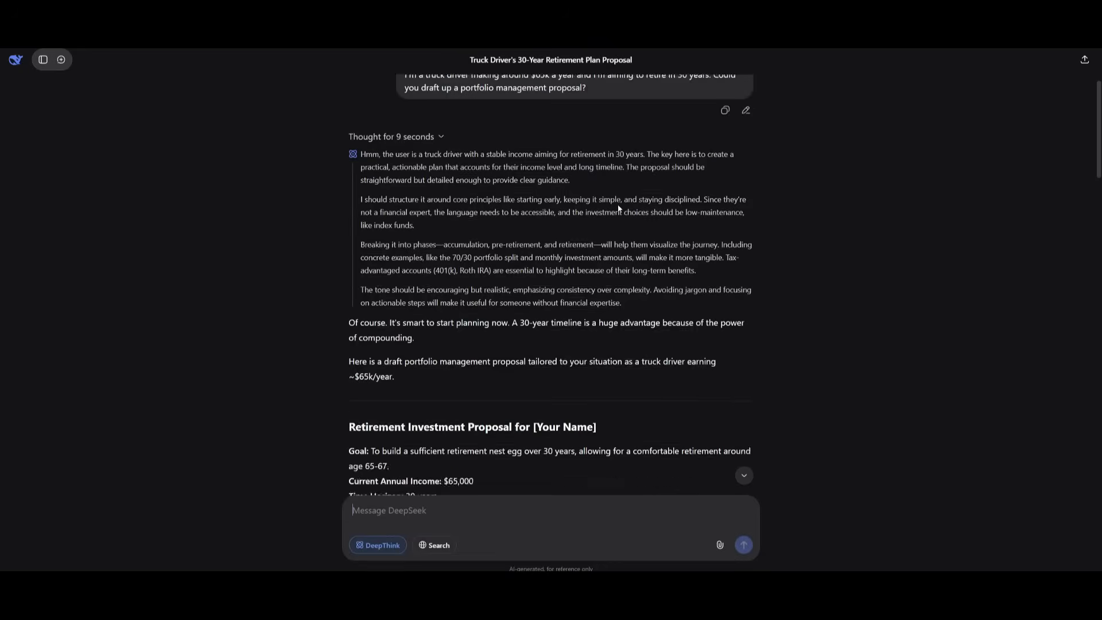
{"action": "scroll", "coordinate": [602, 191], "scroll_direction": "down", "scroll_amount": 6}
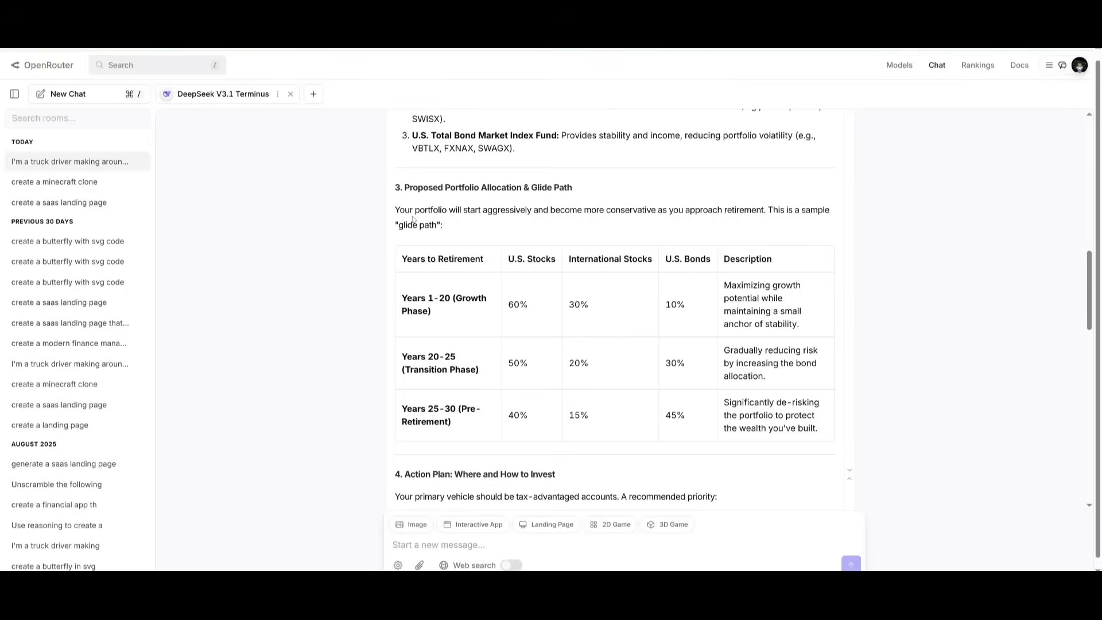
{"action": "scroll", "coordinate": [448, 207], "scroll_direction": "down", "scroll_amount": 3}
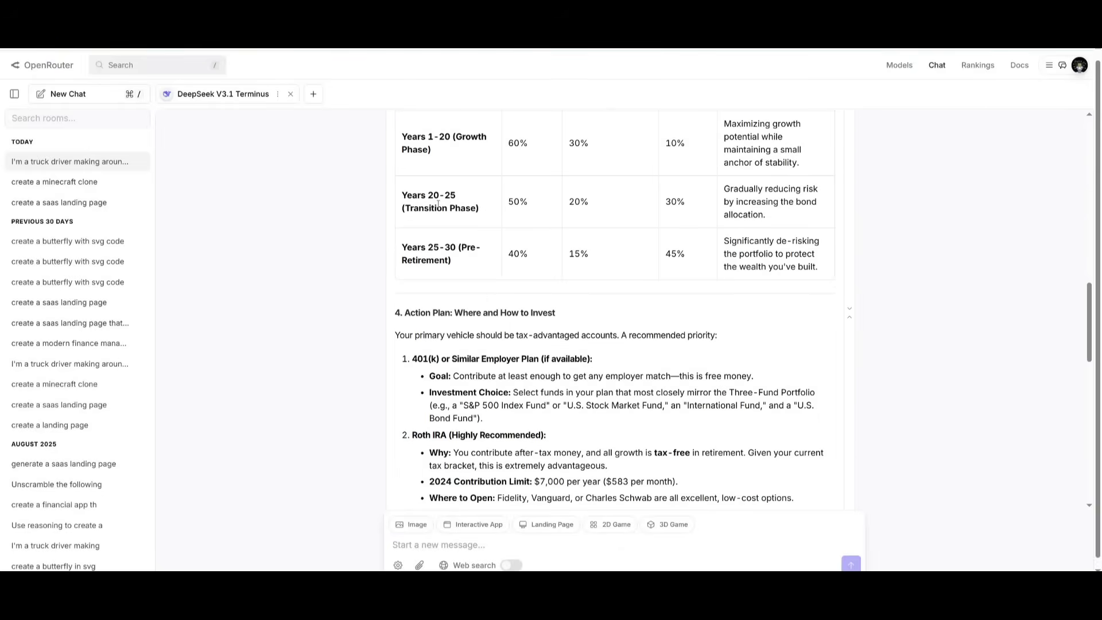
{"action": "scroll", "coordinate": [439, 206], "scroll_direction": "down", "scroll_amount": 5}
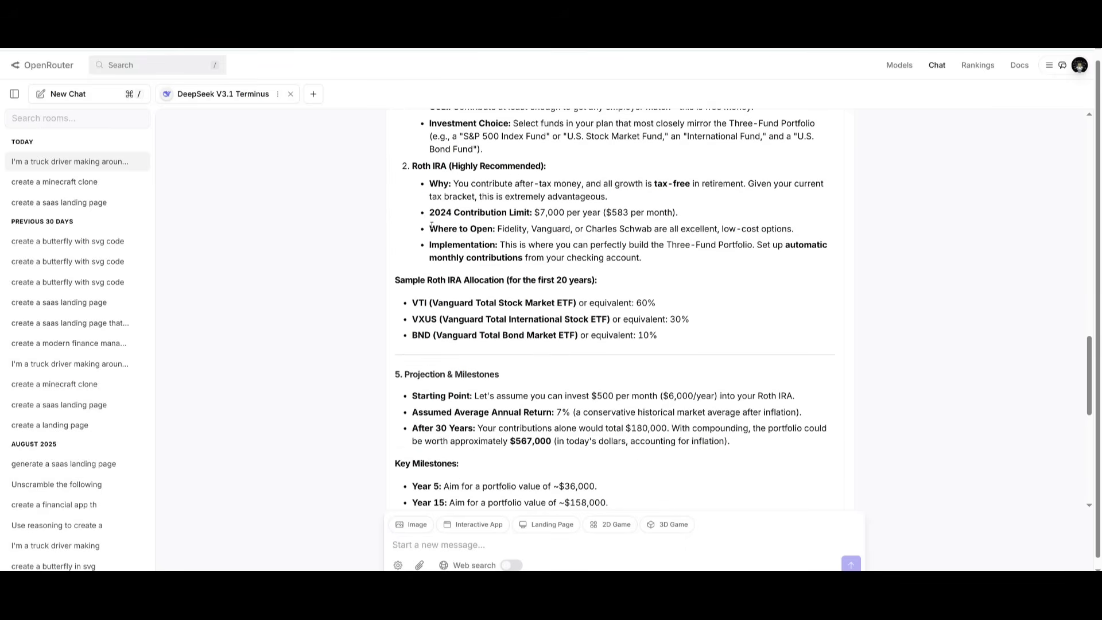
{"action": "scroll", "coordinate": [432, 225], "scroll_direction": "down", "scroll_amount": 1}
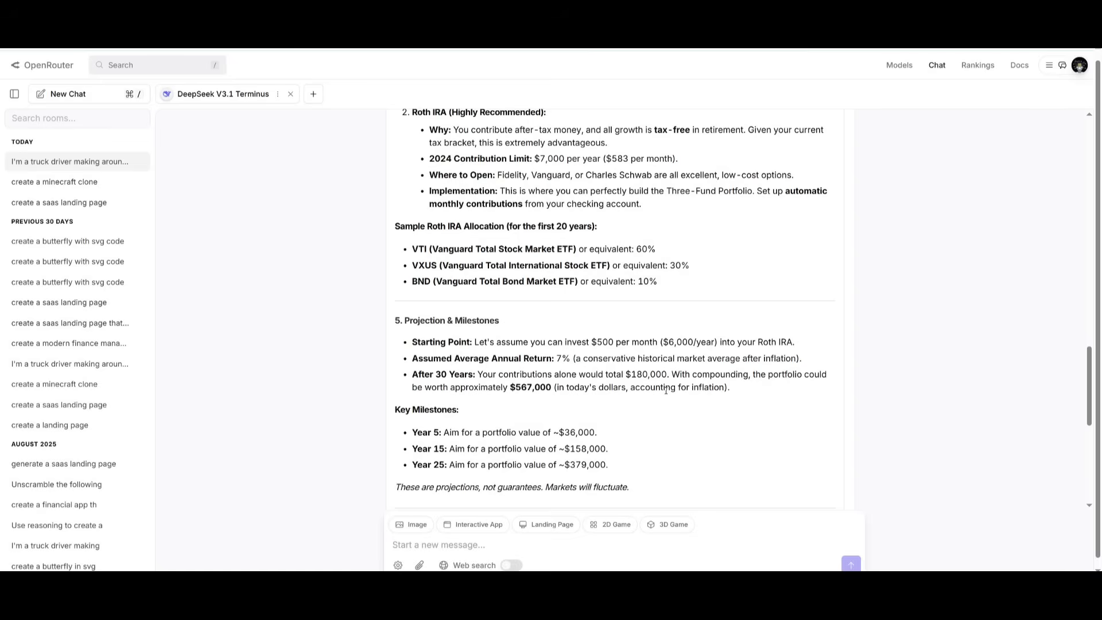
{"action": "scroll", "coordinate": [507, 342], "scroll_direction": "down", "scroll_amount": 2}
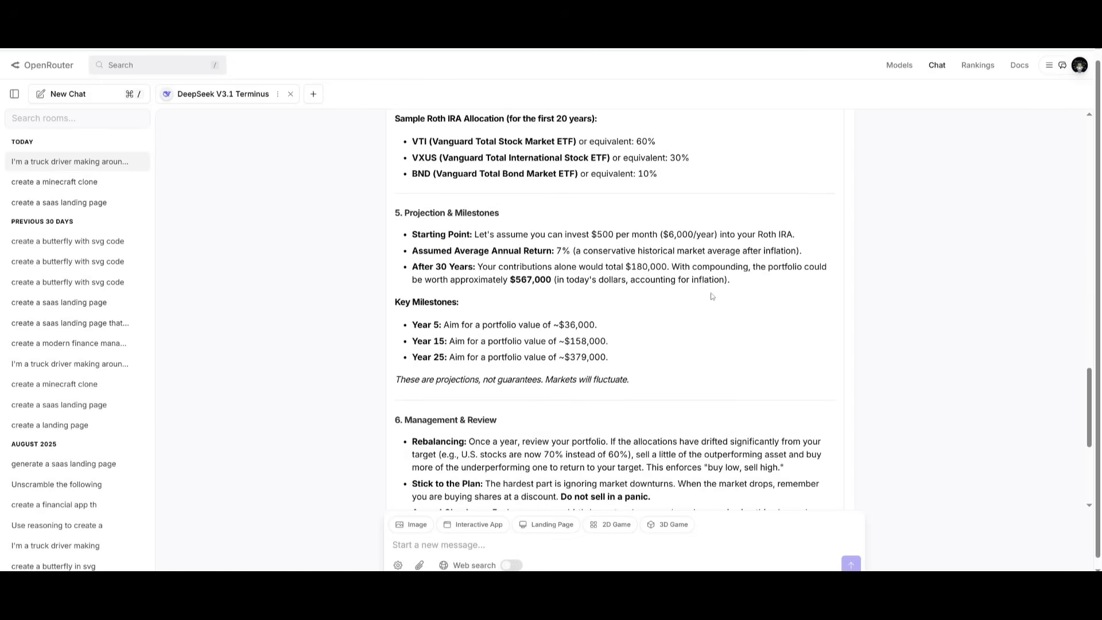
{"action": "scroll", "coordinate": [712, 296], "scroll_direction": "down", "scroll_amount": 3}
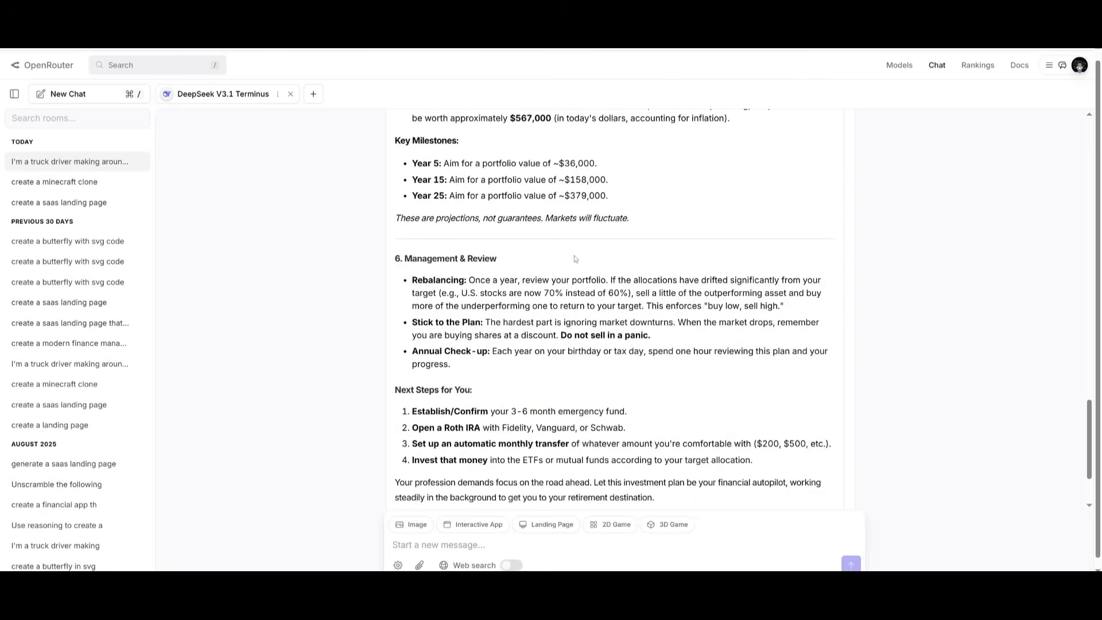
{"action": "scroll", "coordinate": [514, 267], "scroll_direction": "down", "scroll_amount": 2}
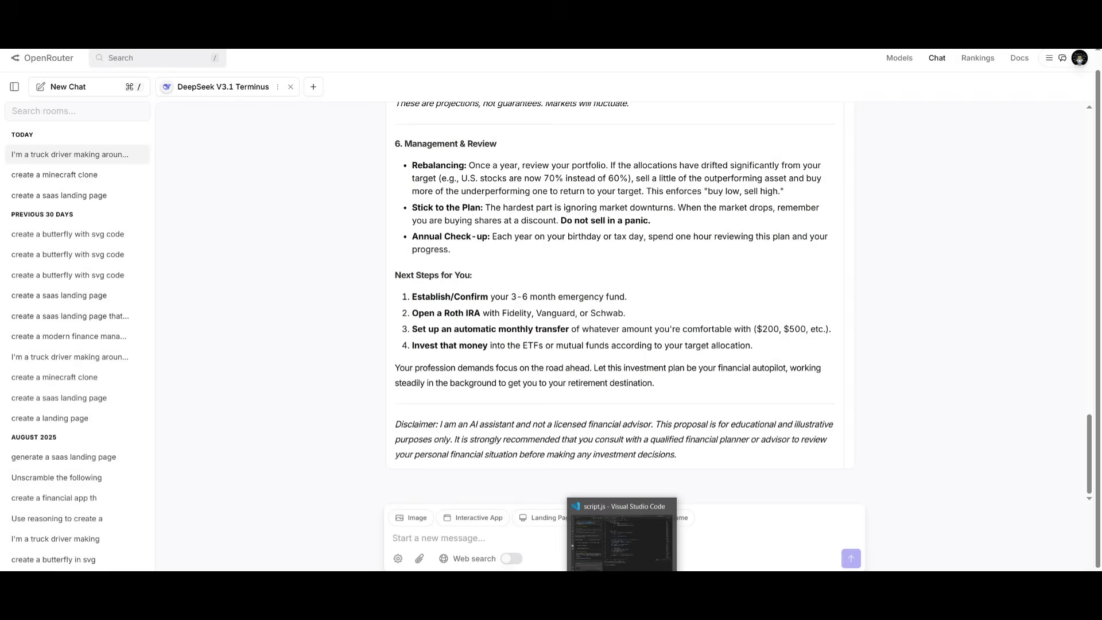
Reveal the script.js project folder in File Explorer and open index.html to launch Nexus Browser
{"action": "left_click", "coordinate": [621, 603]}
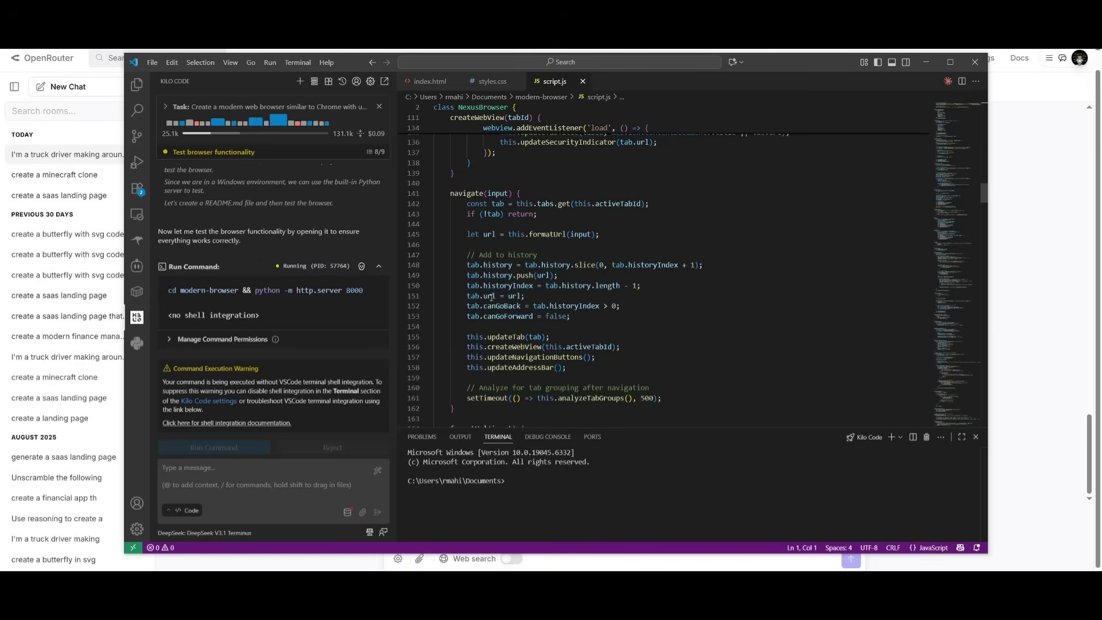
{"action": "right_click", "coordinate": [429, 81]}
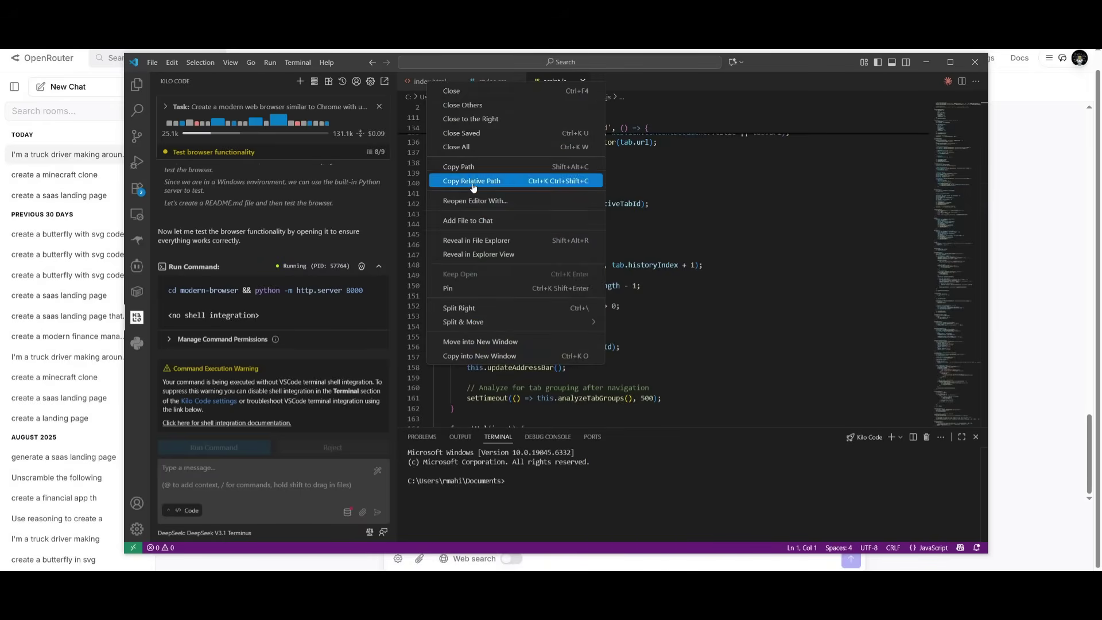
{"action": "left_click", "coordinate": [470, 241]}
{"action": "double_click", "coordinate": [348, 225]}
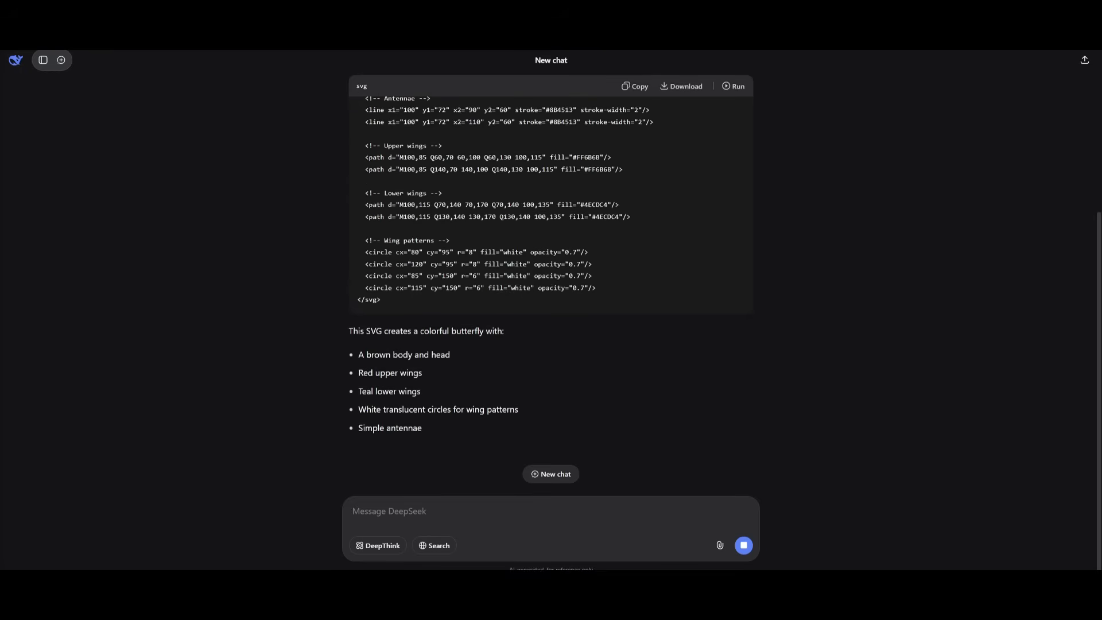
Render the butterfly SVG code as a preview and select the original butterfly prompt text
{"action": "left_click", "coordinate": [739, 87]}
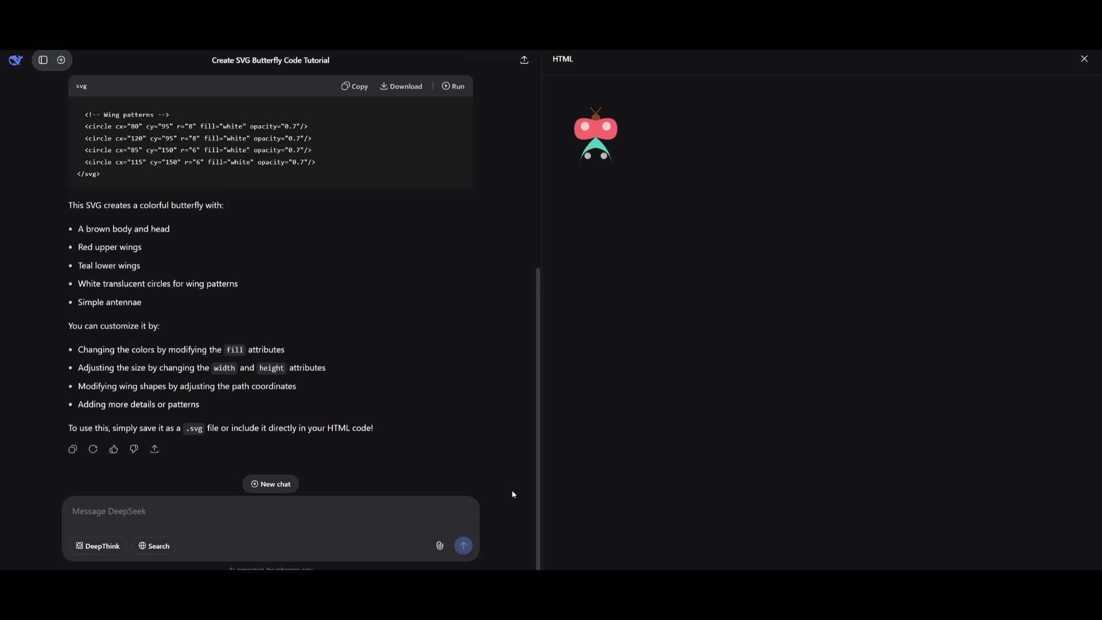
{"action": "scroll", "coordinate": [290, 370], "scroll_direction": "up", "scroll_amount": 5}
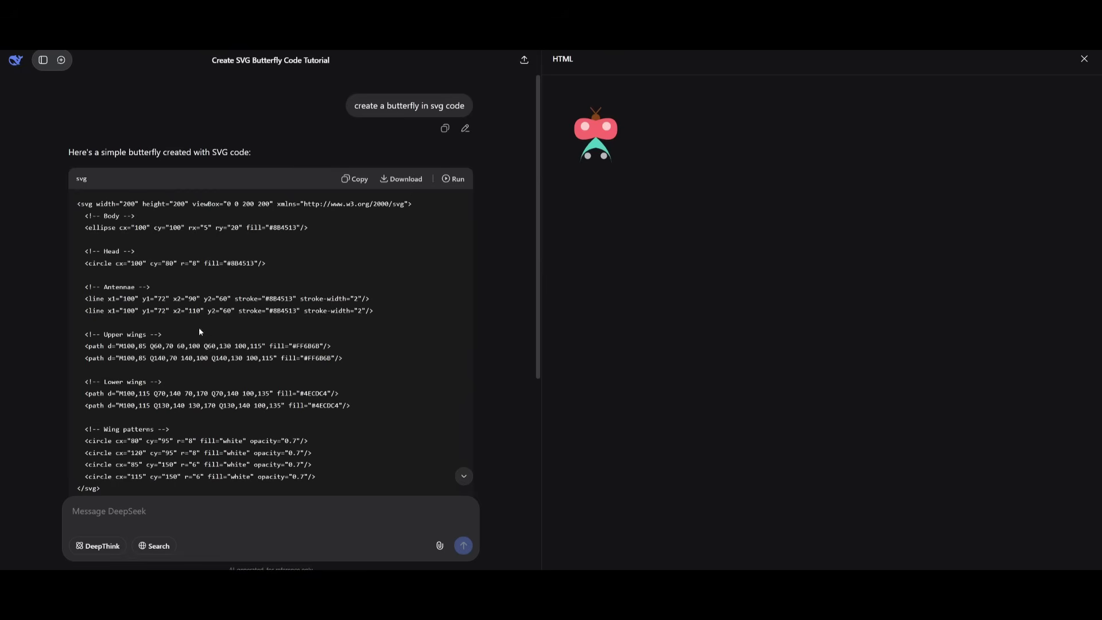
{"action": "left_click_drag", "start_coordinate": [377, 108], "coordinate": [380, 107]}
{"action": "triple_click", "coordinate": [380, 108]}
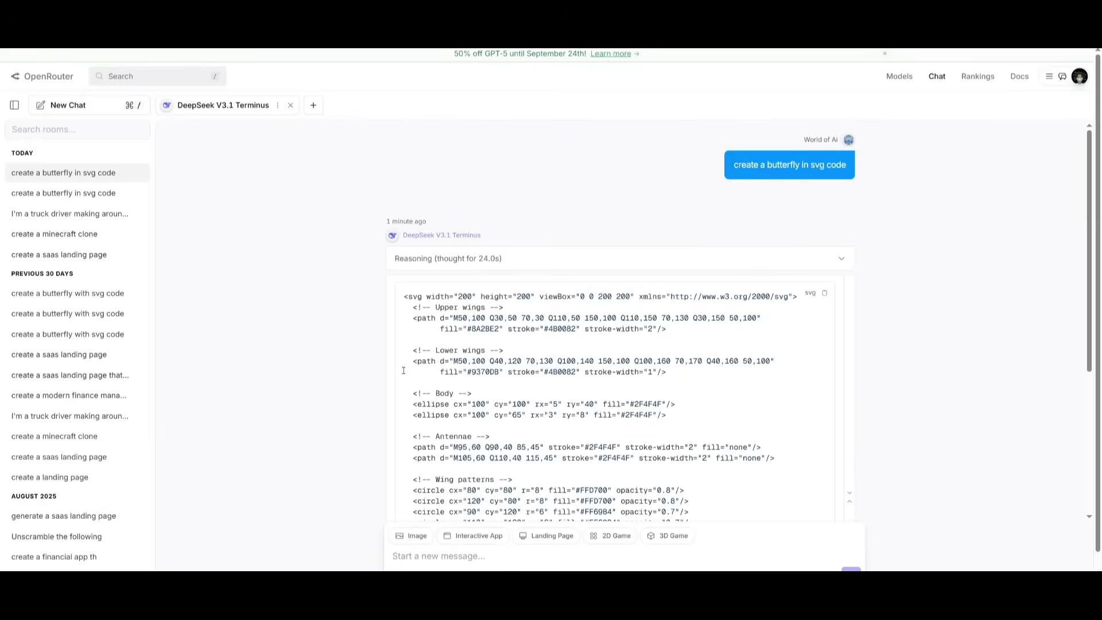
{"action": "scroll", "coordinate": [403, 370], "scroll_direction": "down", "scroll_amount": 5}
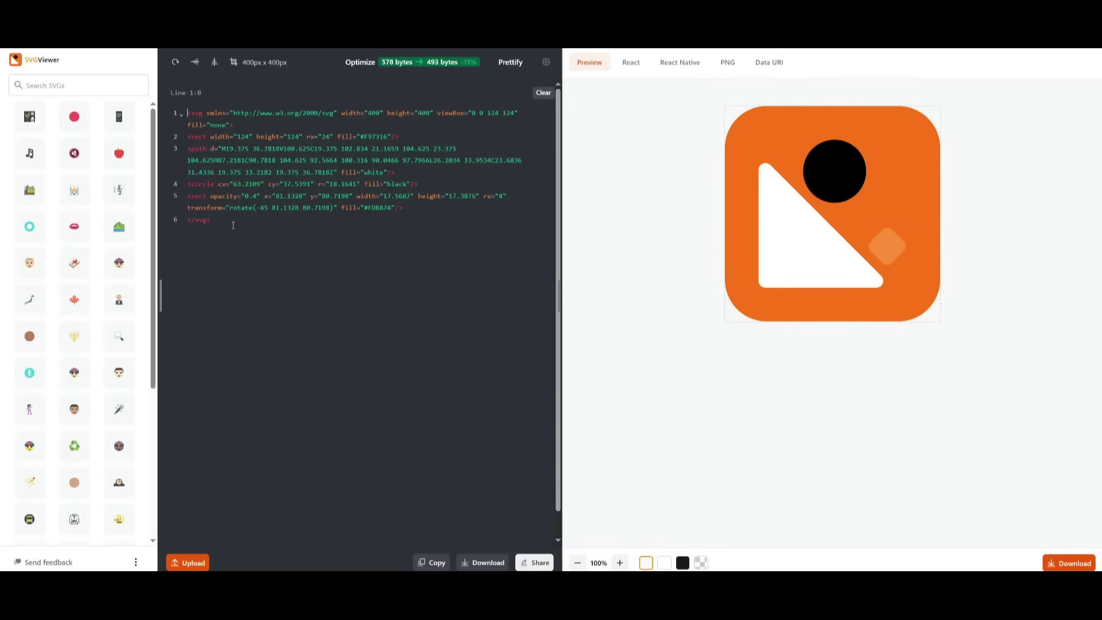
Replace the sample icon's code in SVGViewer with the pasted butterfly SVG markup
{"action": "key", "text": "ctrl+a"}
{"action": "type", "text": "<svg width=\"200\" height=\"200\" viewBox=\"0 0 200 200\" xmlns=\"http://www.w3.org/2000/svg\">   <!-- Upper wings -->   <path d=\"M50,100 Q30,50 70,30 Q110,50 150,100 Q110,150 70,130 Q30,150 50,100\"         fill=\"#8A2BE2\" stroke=\"#4B0082\" stroke-width=\"2\"/>    <!-- Lower wings -->   <path d=\"M50,100 Q40,120 70,130 Q100,140 150,100 Q100,160 70,170 Q40,160 50,100\"         fill=\"#9370DB\" stroke=\"#4B0082\" stroke-width=\"1\"/>    <!-- Body -->   <ellipse cx=\"100\" cy=\"100\" rx=\"5\" ry=\"40\" fill=\"#2F4F4F\"/>   <ellipse cx=\"100\" cy=\"65\" rx=\"3\" ry=\"8\" fill=\"#2F4F4F\"/>    <!-- Antennae -->   <path d=\"M95,60 Q90,40 85,45\" stroke=\"#2F4F4F\" stroke-width=\"2\" fill=\"none\"/>   <path d=\"M105,60 Q110,40 115,45\" stroke=\"#2F4F4F\" stroke-width=\"2\" fill=\"none\"/>    <!-- Wing patterns -->   <circle cx=\"80\" cy=\"80\" r=\"8\" fill=\"#FFD700\" opacity=\"0.8\"/>   <circle cx=\"120\" cy=\"80\" r=\"8\" fill=\"#FFD700\" opacity=\"0.8\"/>   <circle cx=\"90\" cy=\"120\" r=\"6\" fill=\"#FF69B4\" opacity=\"0.7\"/>   <circle cx=\"110\" cy=\"120\" r=\"6\" fill=\"#FF69B4\" opacity=\"0.7\"/> </svg>"}
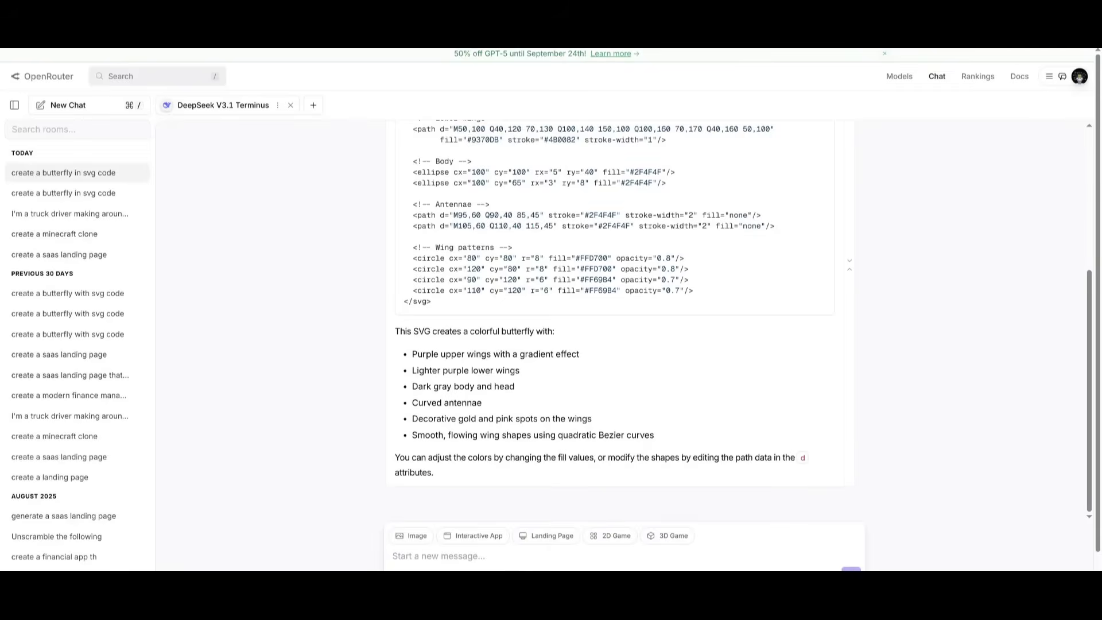
{"action": "scroll", "coordinate": [731, 257], "scroll_direction": "up", "scroll_amount": 5}
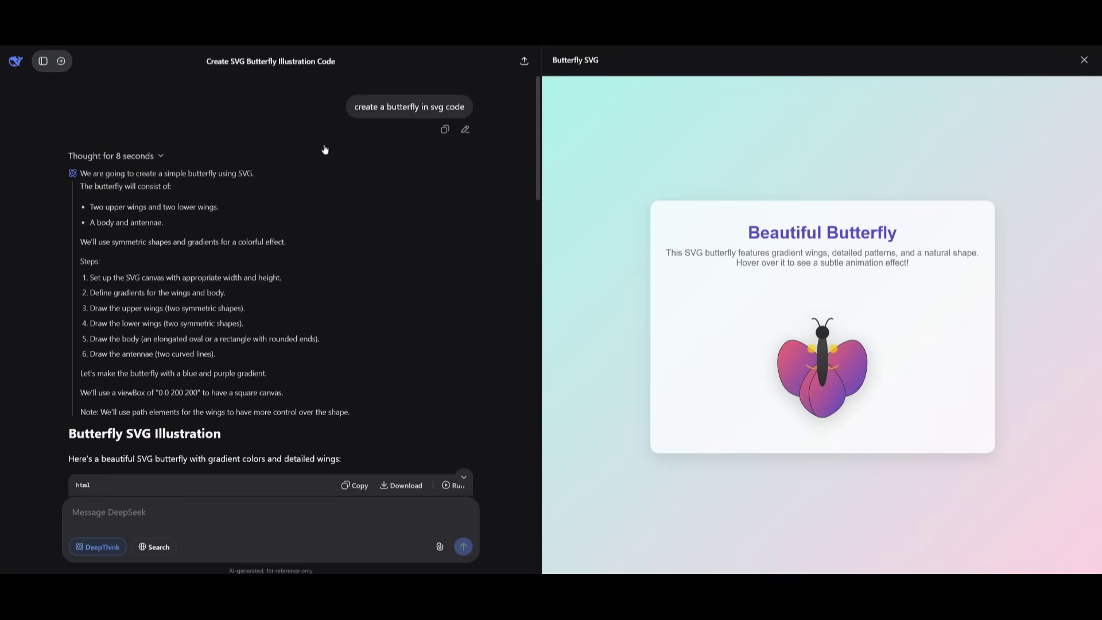
Scroll through the DeepThink reply's Beautiful Butterfly HTML code down to the features list
{"action": "scroll", "coordinate": [215, 306], "scroll_direction": "down", "scroll_amount": 5}
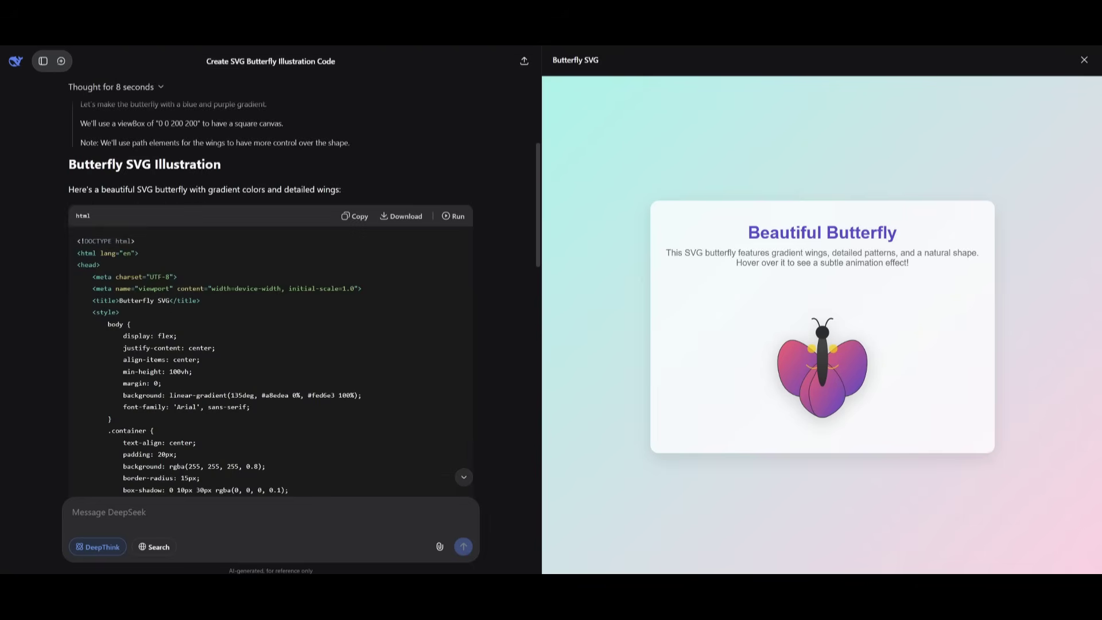
{"action": "scroll", "coordinate": [343, 343], "scroll_direction": "down", "scroll_amount": 5}
{"action": "scroll", "coordinate": [343, 343], "scroll_direction": "down", "scroll_amount": 10}
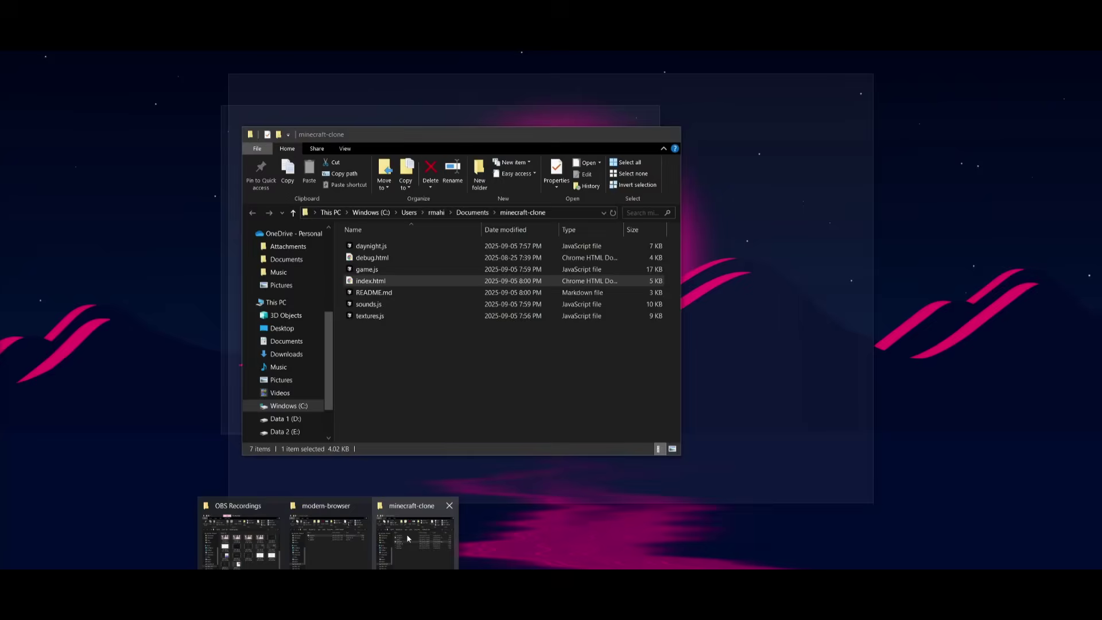
Launch minecraft-clone's index.html, lock the mouse into the game view, and jump
{"action": "left_click", "coordinate": [408, 535]}
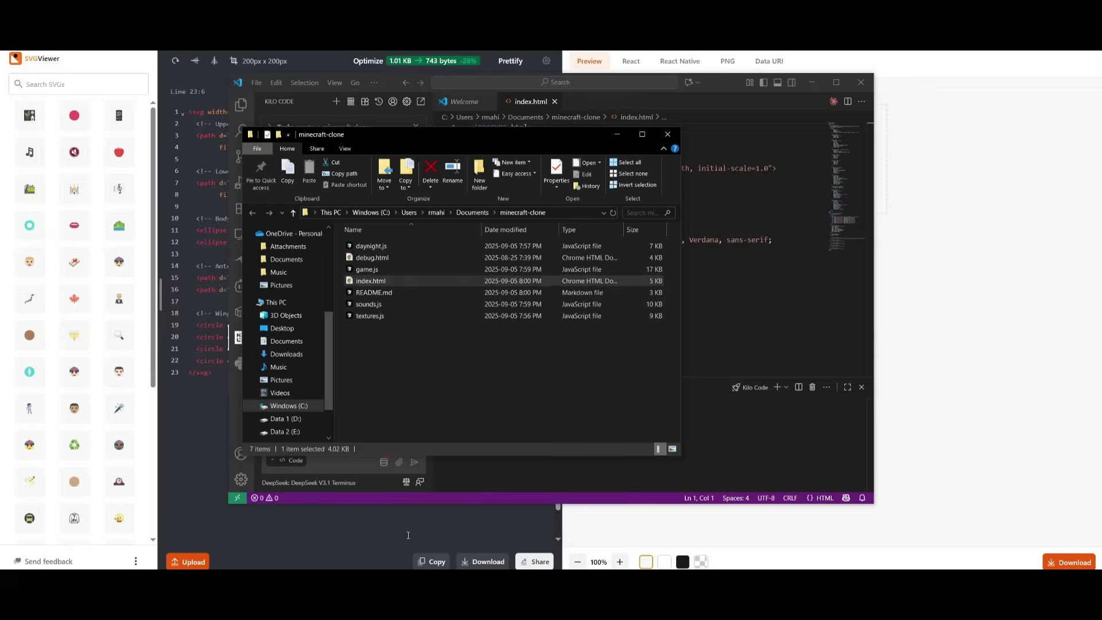
{"action": "double_click", "coordinate": [373, 281]}
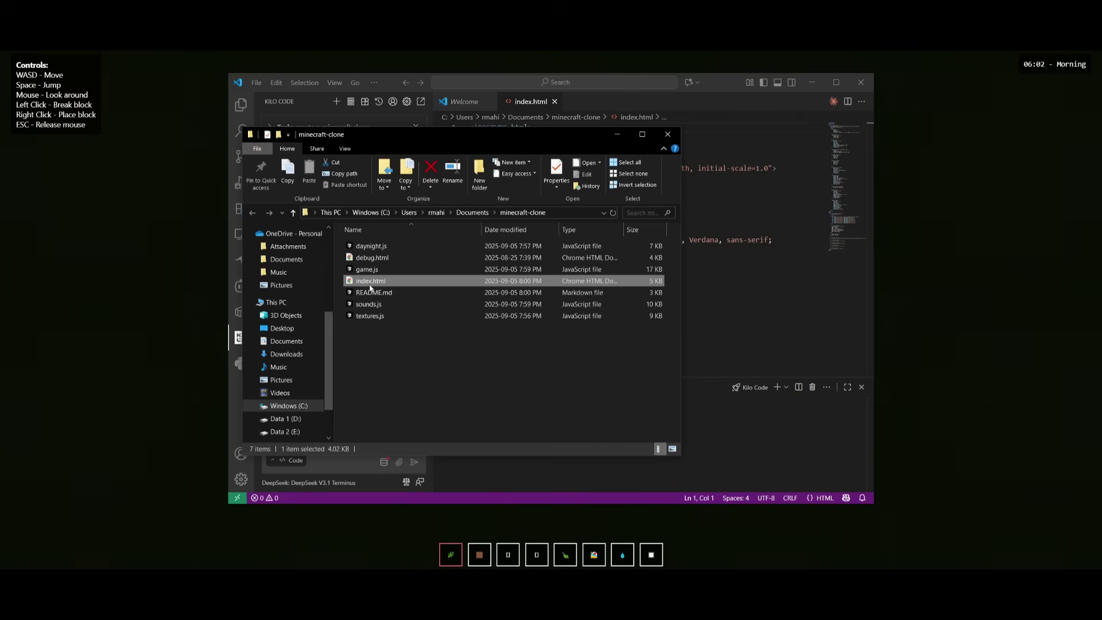
{"action": "left_click", "coordinate": [106, 275]}
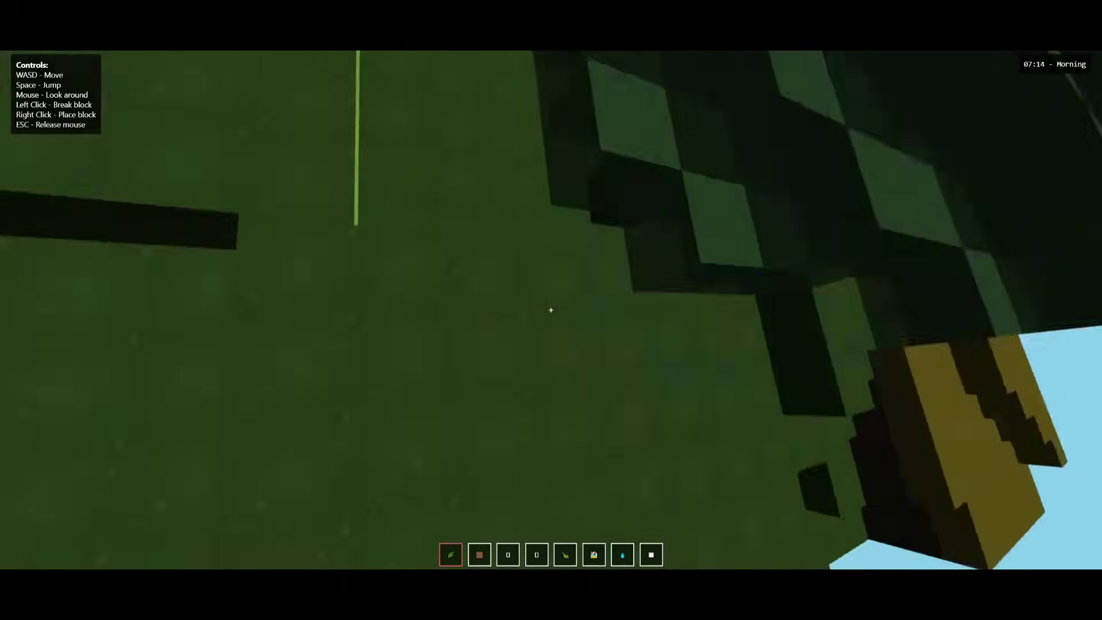
{"action": "key", "text": "space"}
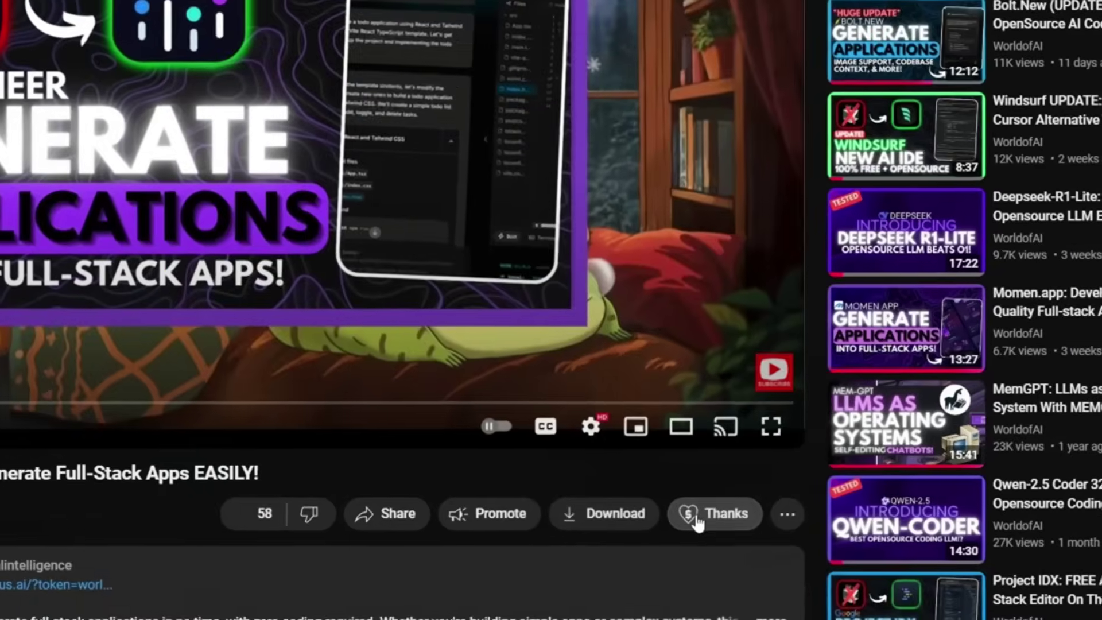
Preview Super Thanks amounts from CA$10.00 up to CA$400.00 and open the emoji picker
{"action": "left_click", "coordinate": [768, 536]}
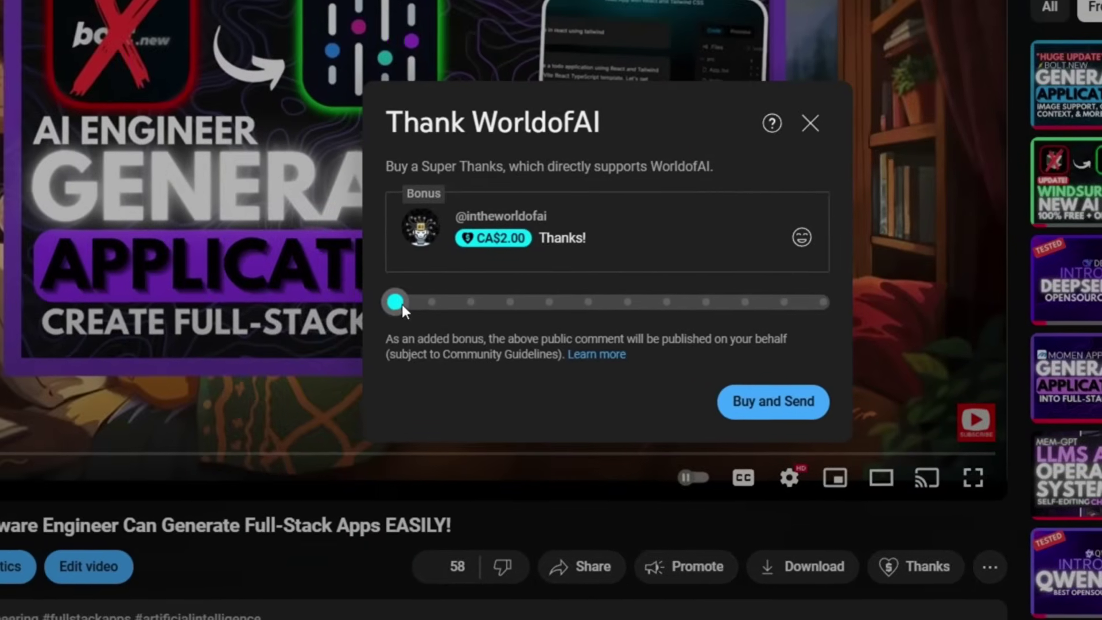
{"action": "left_click_drag", "start_coordinate": [199, 250], "coordinate": [285, 256]}
{"action": "left_click_drag", "start_coordinate": [484, 313], "coordinate": [792, 311]}
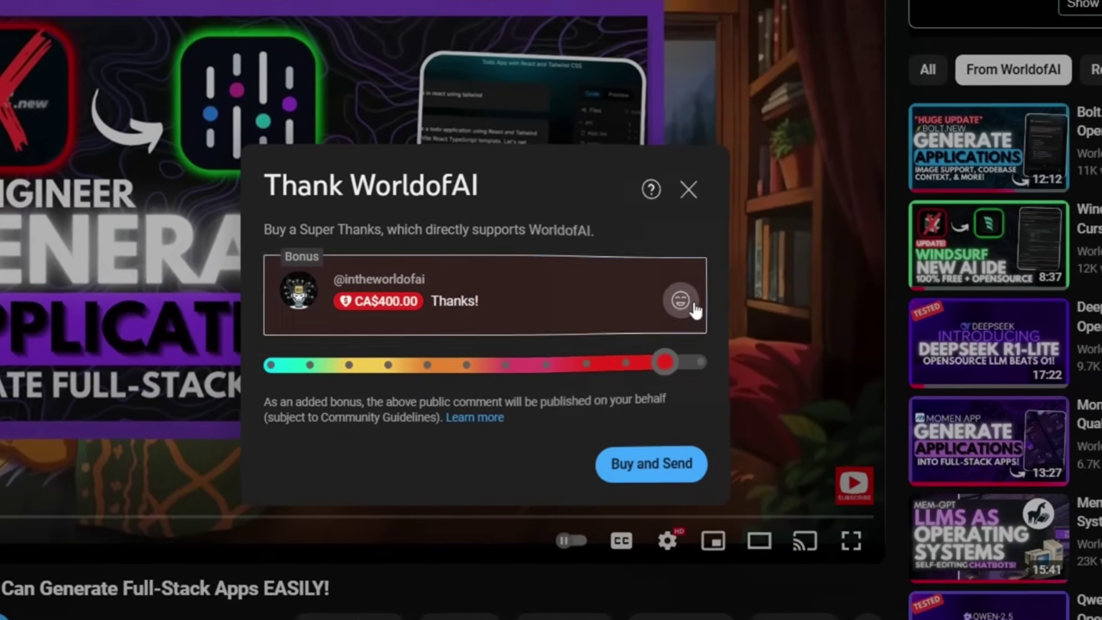
{"action": "left_click", "coordinate": [716, 252]}
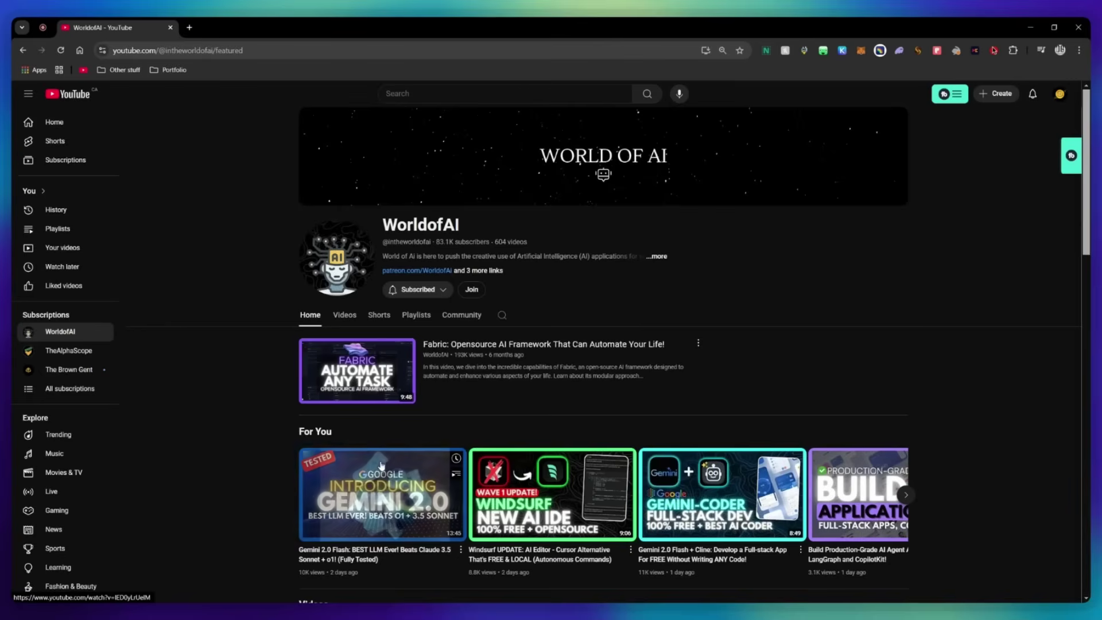
Compare the channel's AI Futurist and AI Mystic membership tiers' prices and perks
{"action": "left_click", "coordinate": [472, 290]}
{"action": "scroll", "coordinate": [548, 308], "scroll_direction": "down", "scroll_amount": 2}
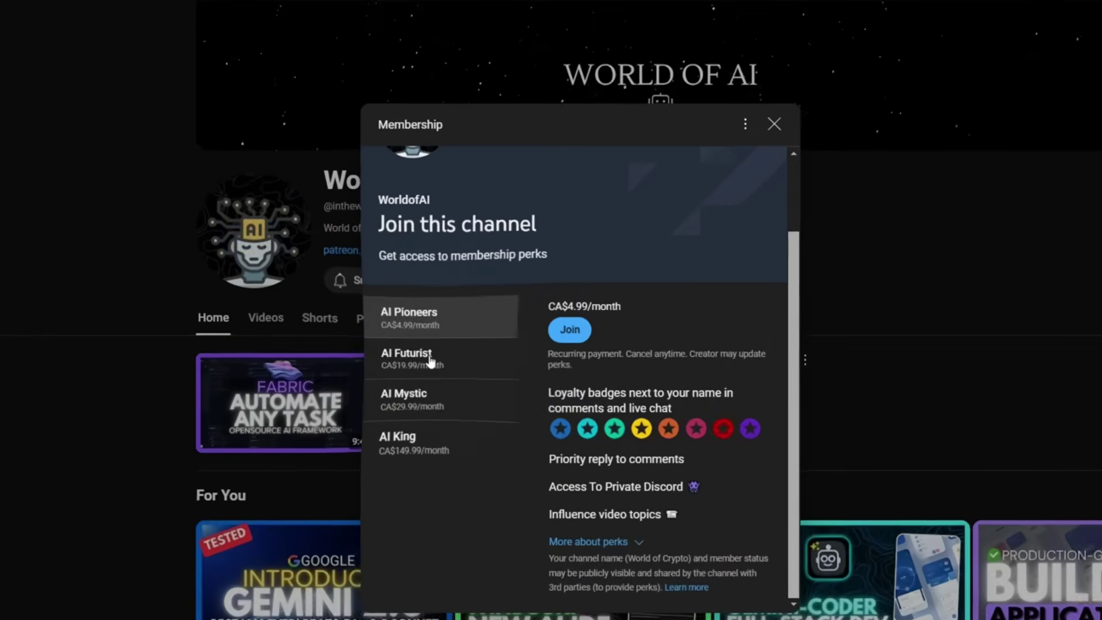
{"action": "left_click", "coordinate": [430, 360]}
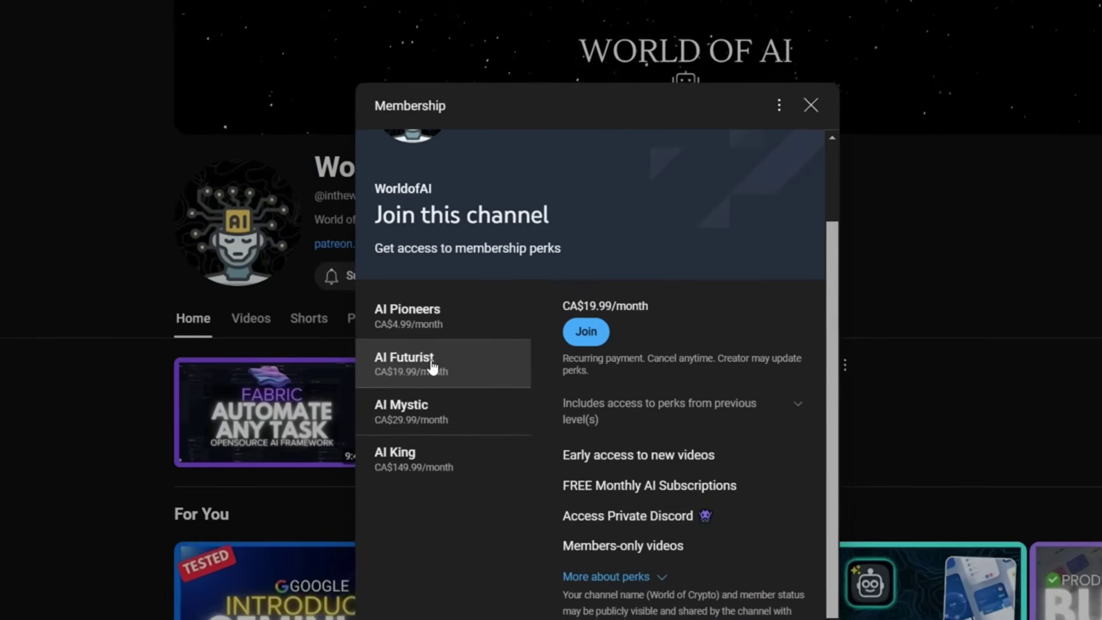
{"action": "left_click", "coordinate": [429, 396]}
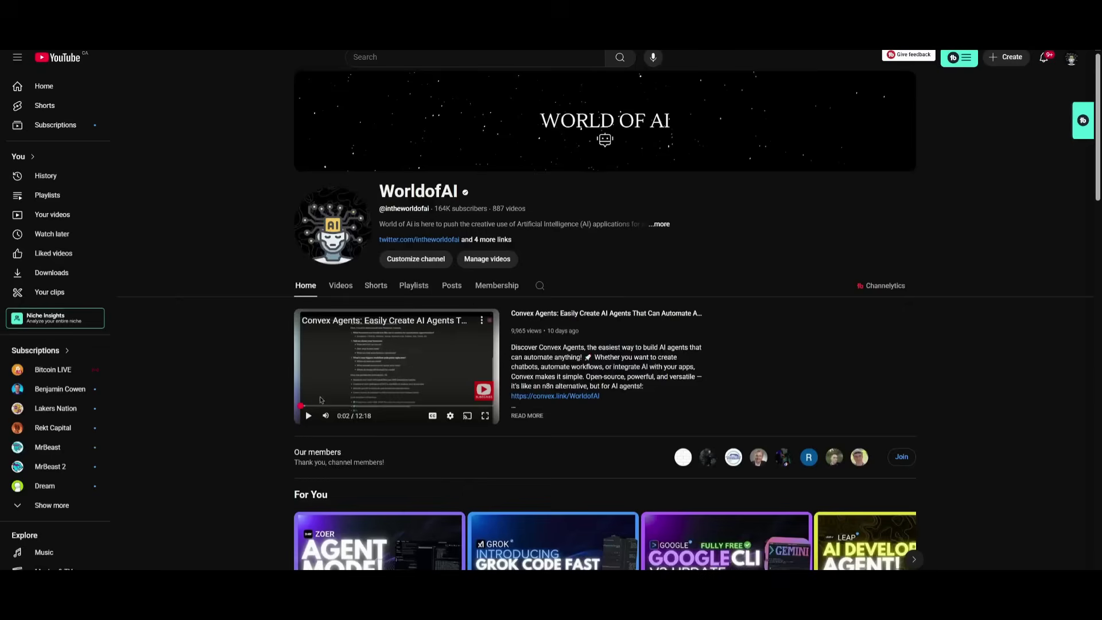
Switch the WorldofAI channel to its Videos tab and scroll the upload grid
{"action": "left_click", "coordinate": [352, 289]}
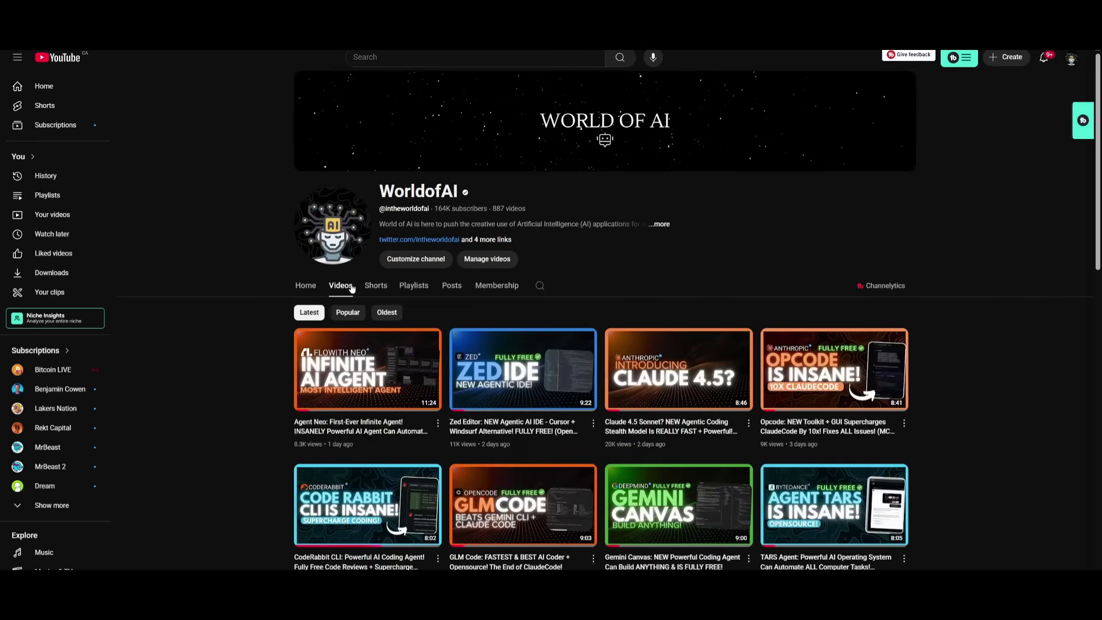
{"action": "scroll", "coordinate": [339, 287], "scroll_direction": "down", "scroll_amount": 10}
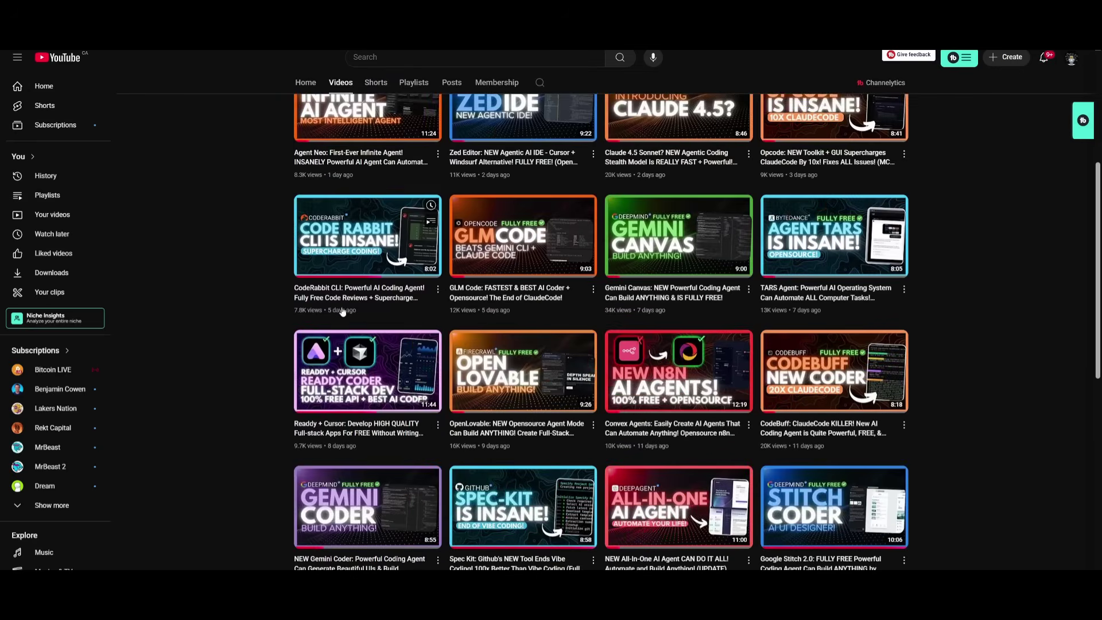